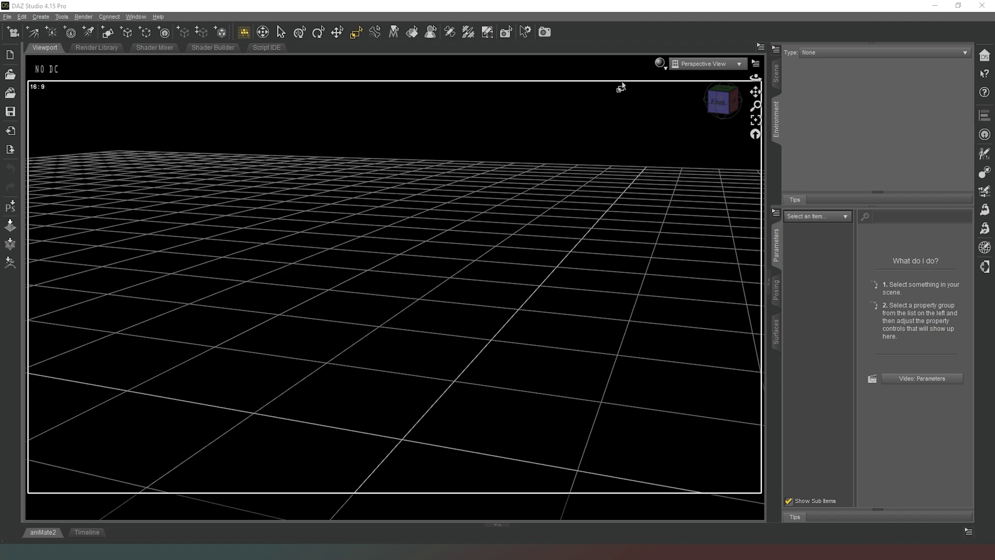
Step: Set the viewport draw style to NVIDIA Iray and show the list of scene nodes
left_click(662, 64)
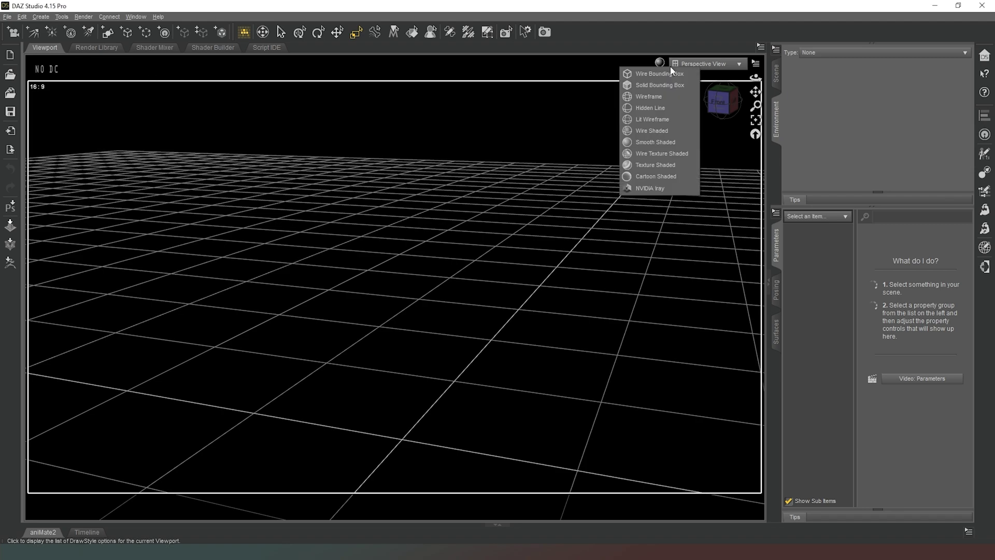
left_click(669, 188)
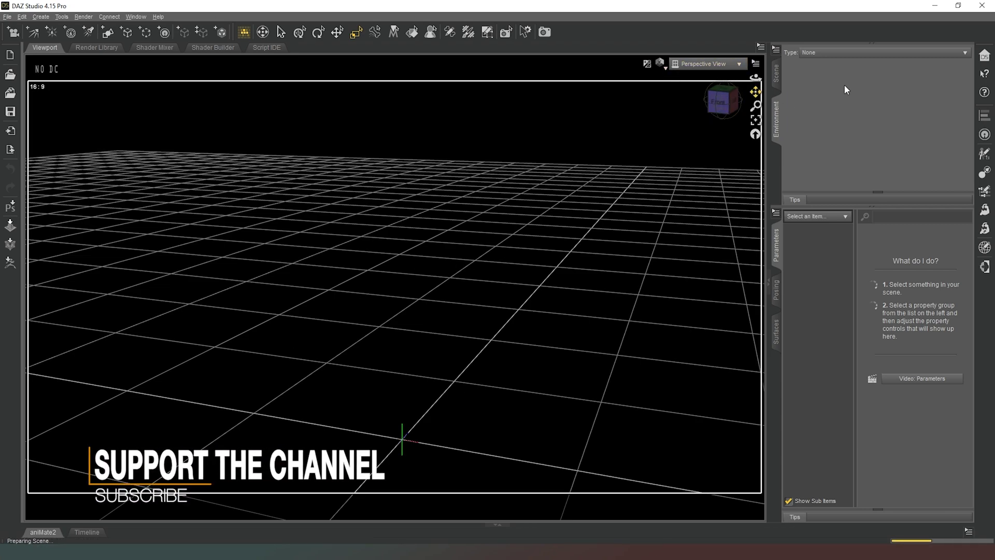
left_click(775, 80)
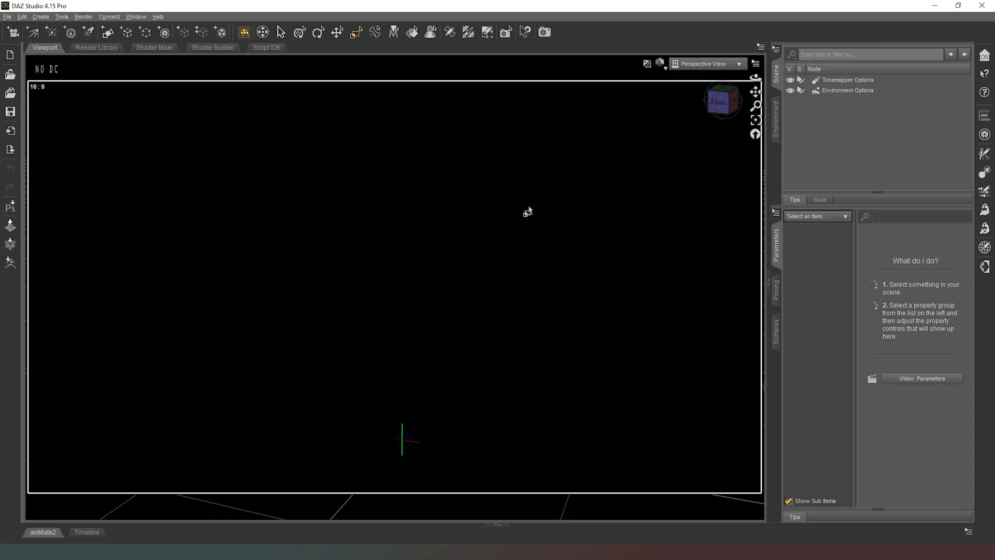
Step: Turn on Draw Dome in the Environment group of the render settings
left_click_drag(0, 171, 529, 113)
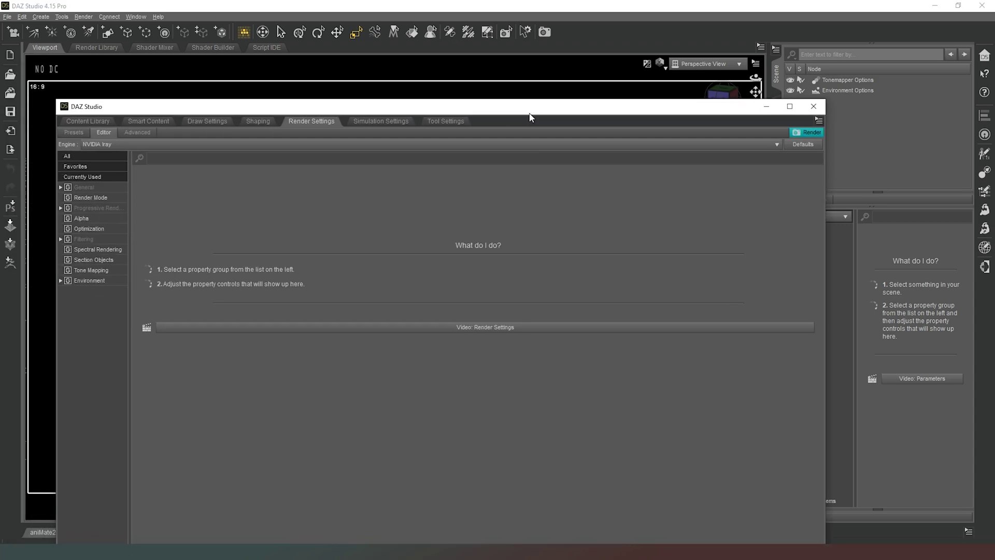
left_click(102, 280)
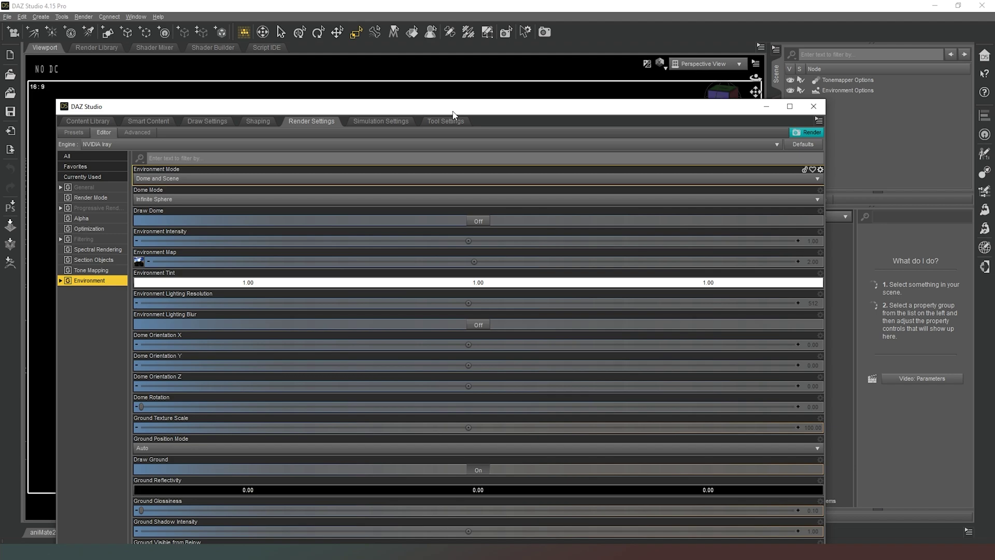
left_click(479, 222)
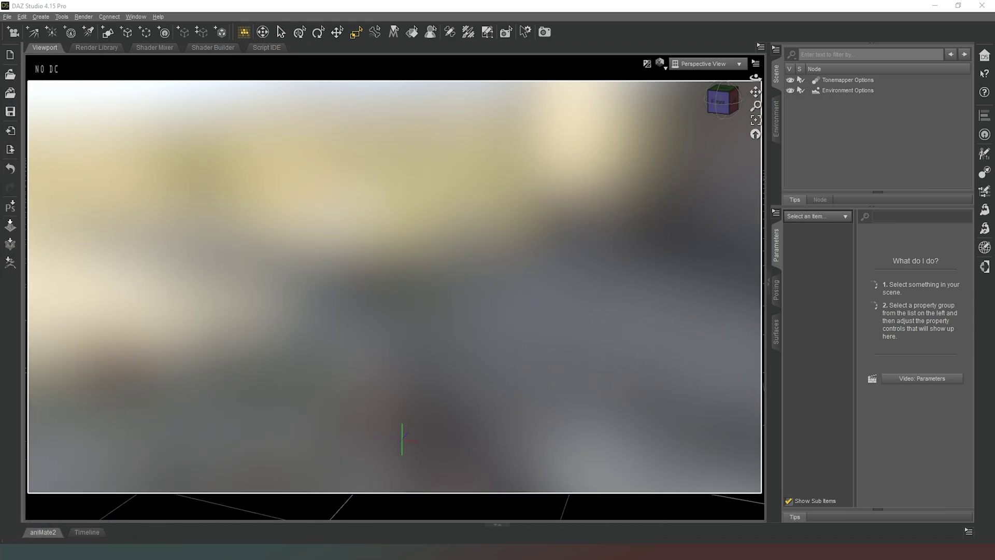
Step: Create a sphere primitive with a 2 m diameter at the world center, with Y Positive as its primary axis
left_click(724, 111)
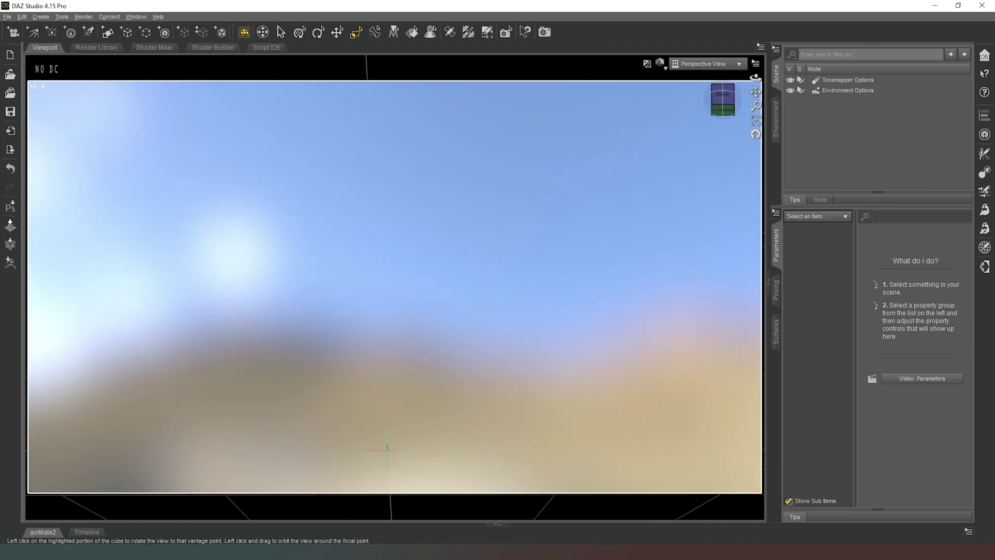
left_click_drag(724, 101, 738, 116)
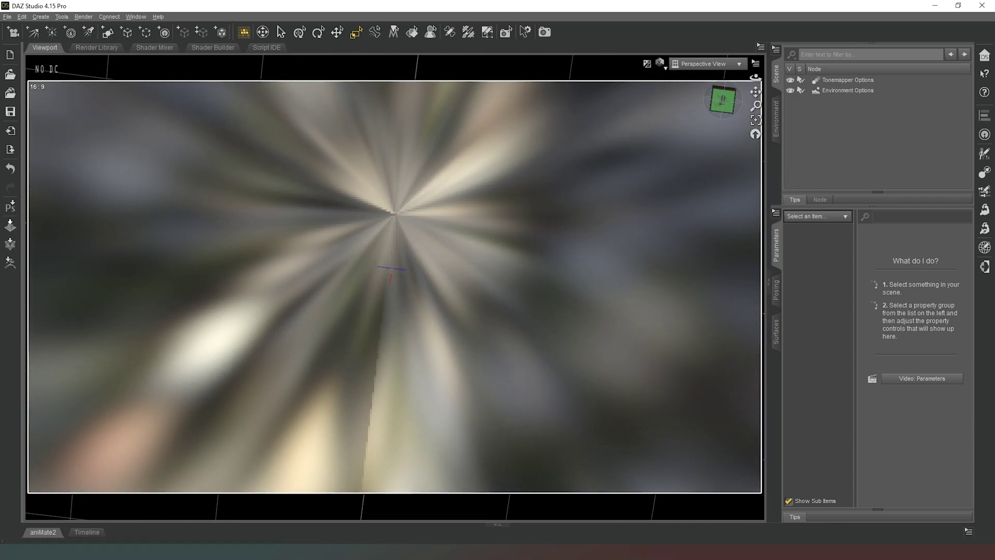
left_click_drag(726, 96, 723, 70)
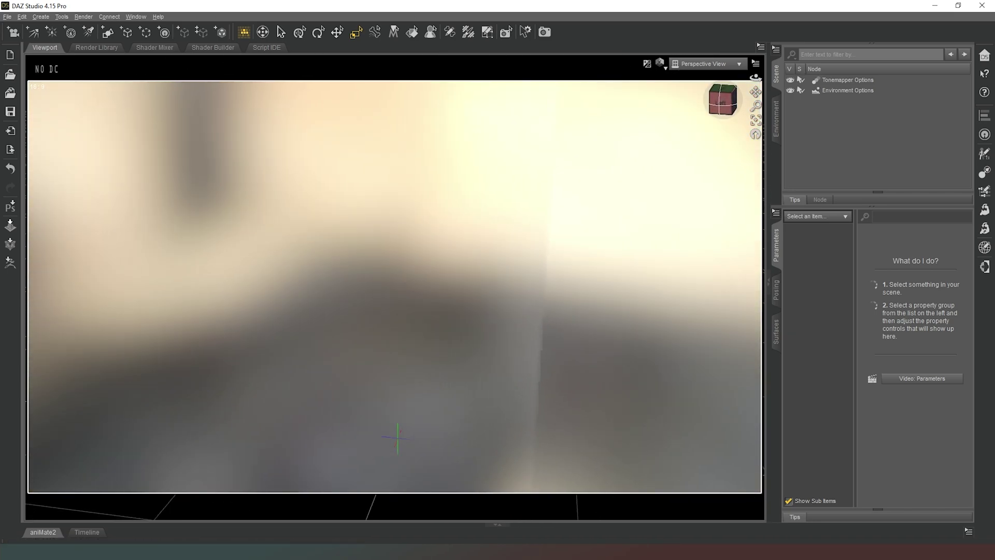
left_click(107, 32)
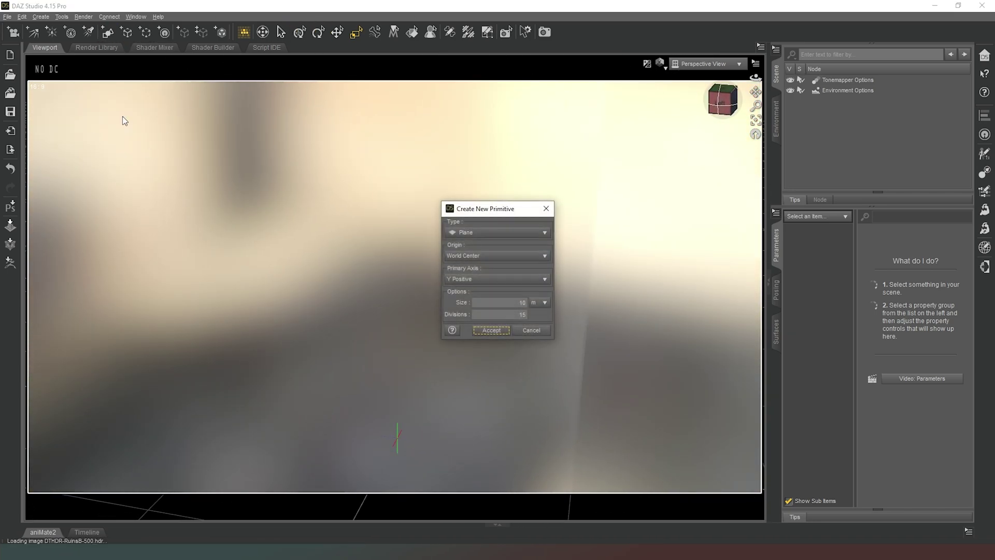
left_click(530, 233)
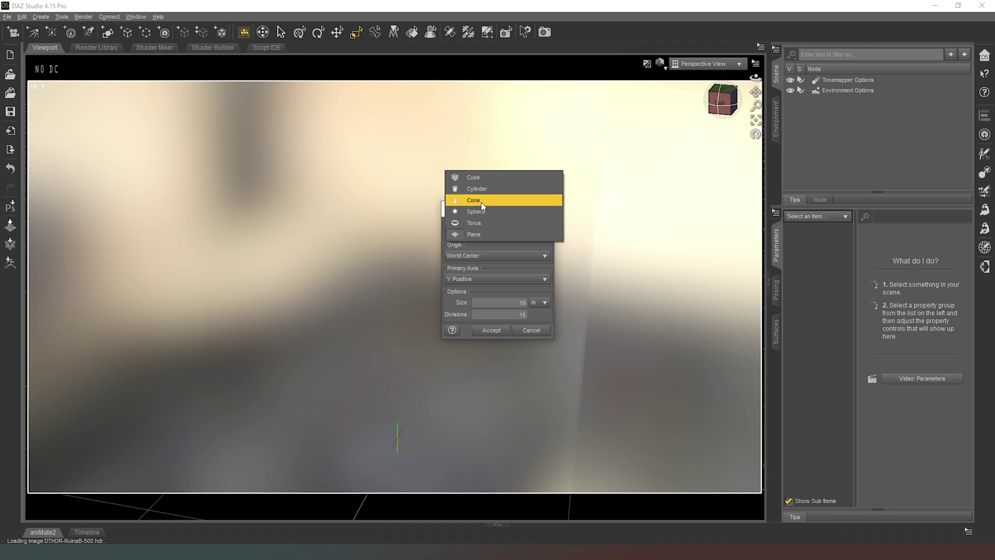
left_click(495, 211)
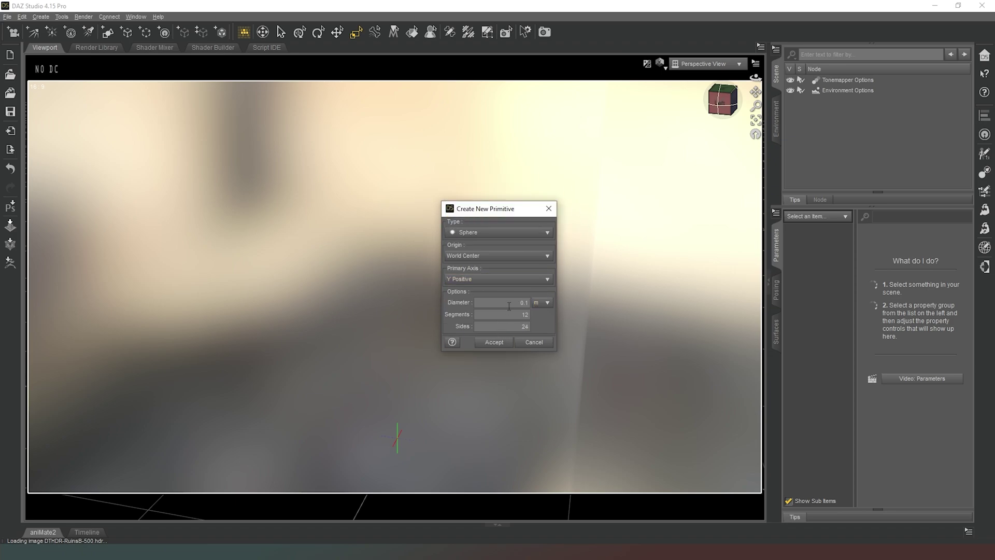
type("2")
left_click(505, 343)
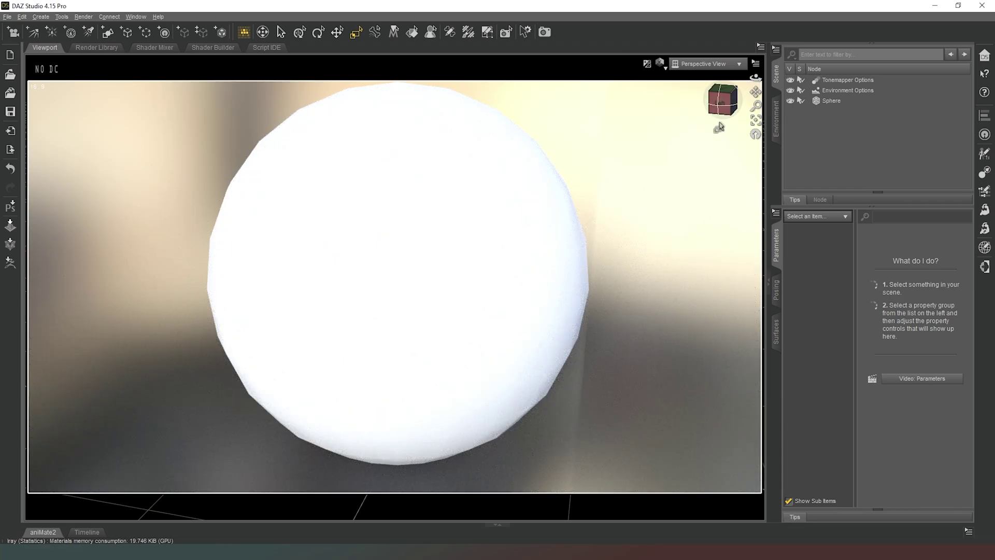
Step: Examine how the environment dome lights the sphere from several sides
mouse_move(723, 105)
left_mouse_down()
mouse_move(676, 105)
mouse_move(745, 131)
mouse_move(706, 109)
mouse_move(731, 104)
mouse_move(706, 107)
left_mouse_up()
left_click(723, 101)
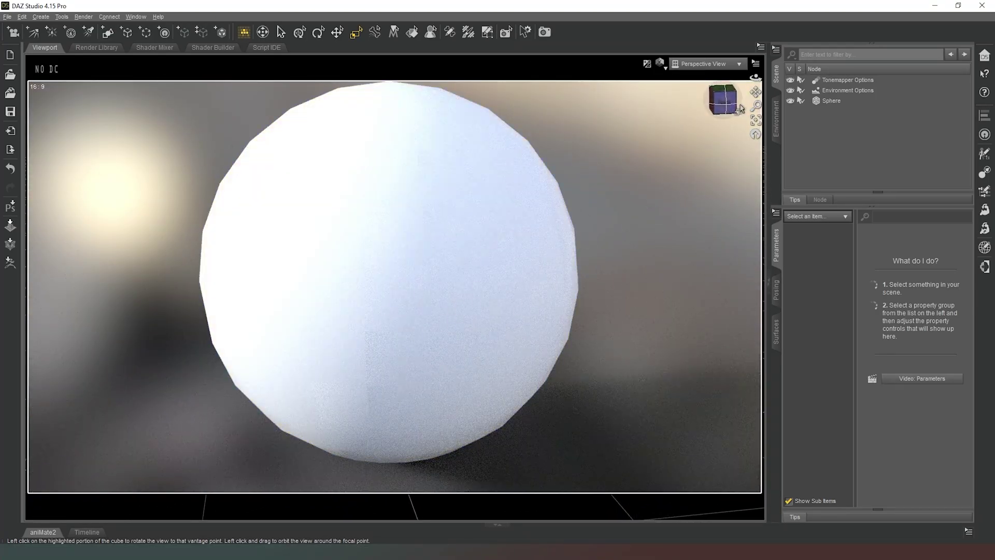
left_click(719, 108)
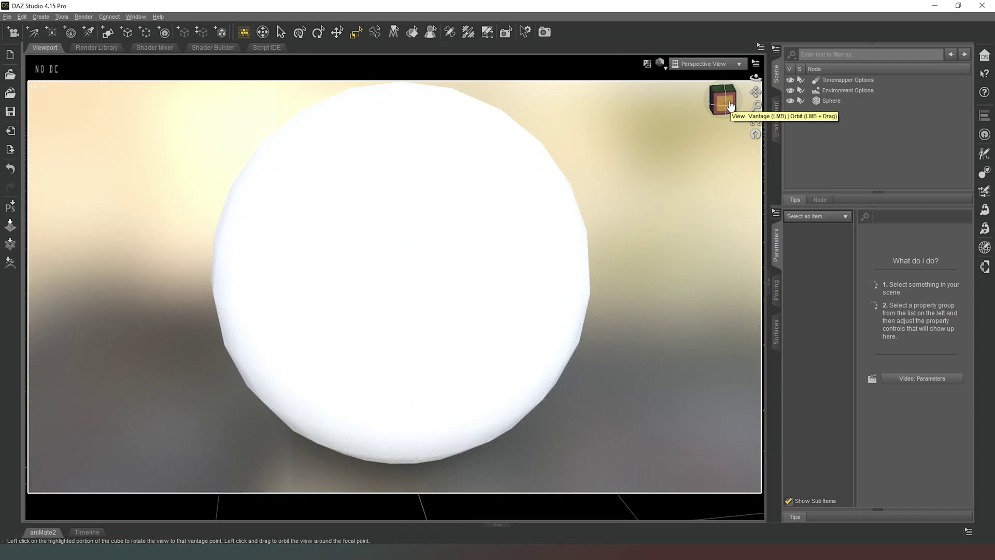
left_click(731, 106)
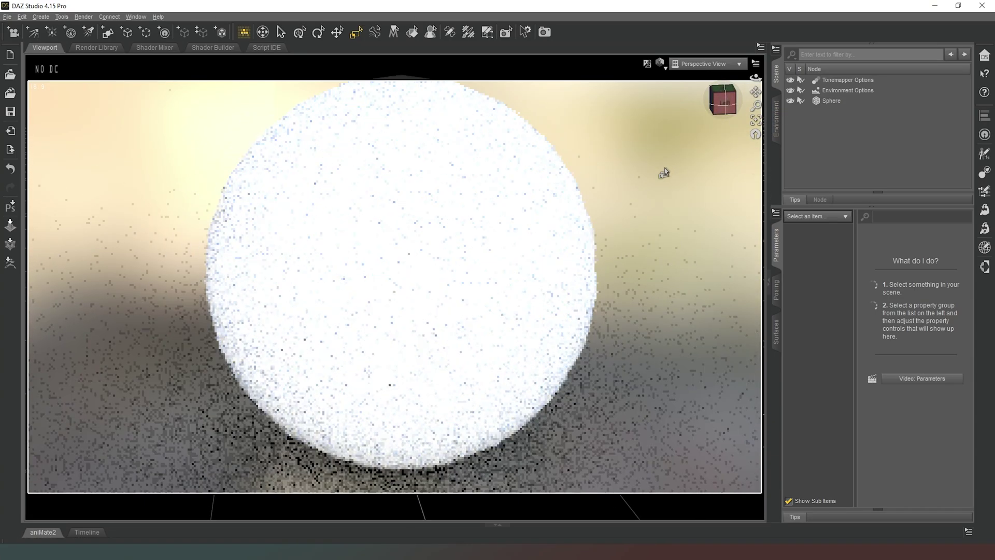
left_click(706, 102)
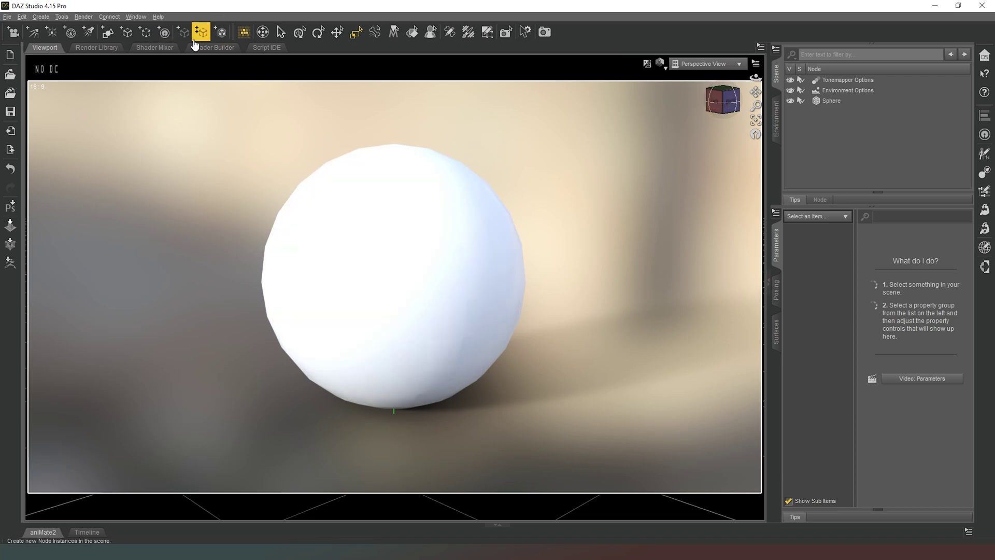
Step: Create a cube primitive with a 4 m size at the world center
left_click(106, 32)
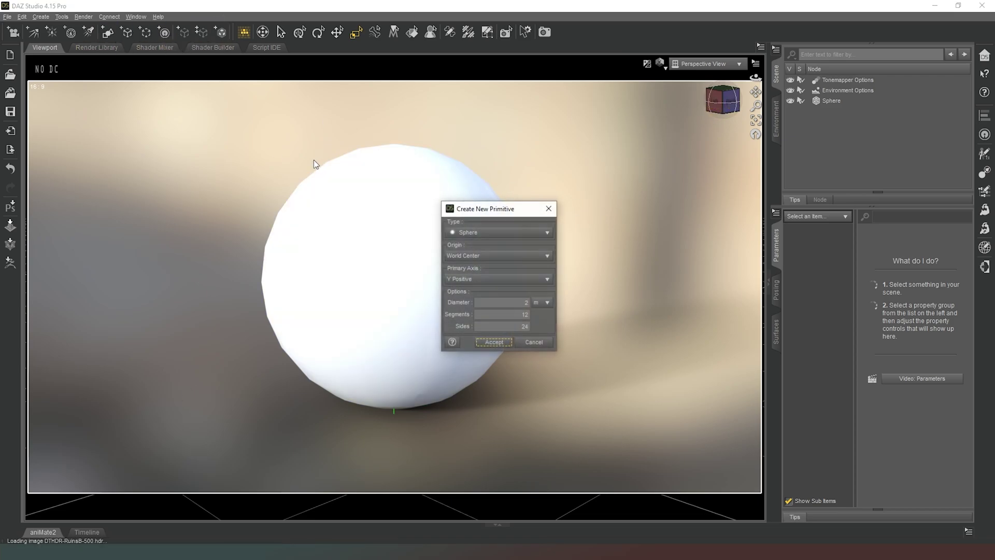
left_click(504, 232)
left_click(489, 203)
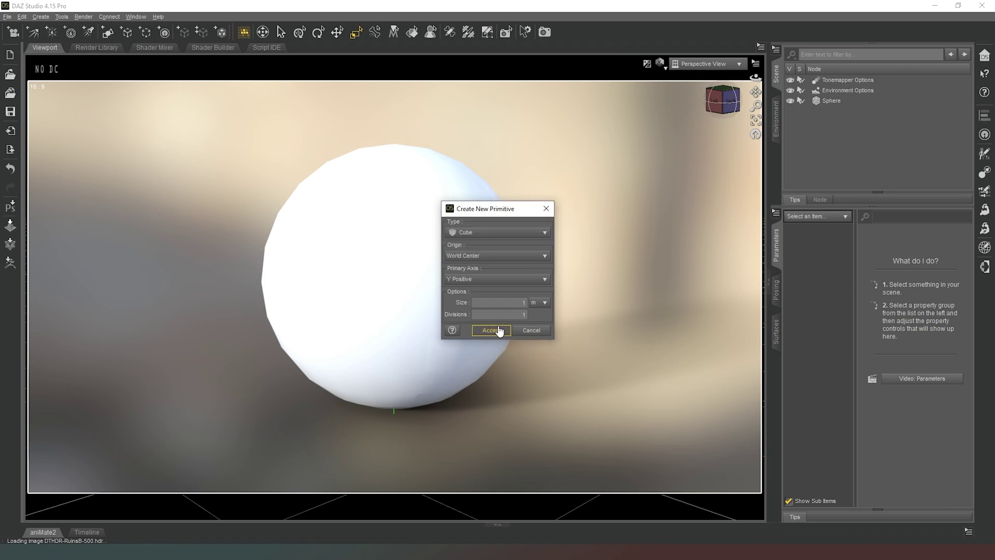
type("4")
left_click(503, 333)
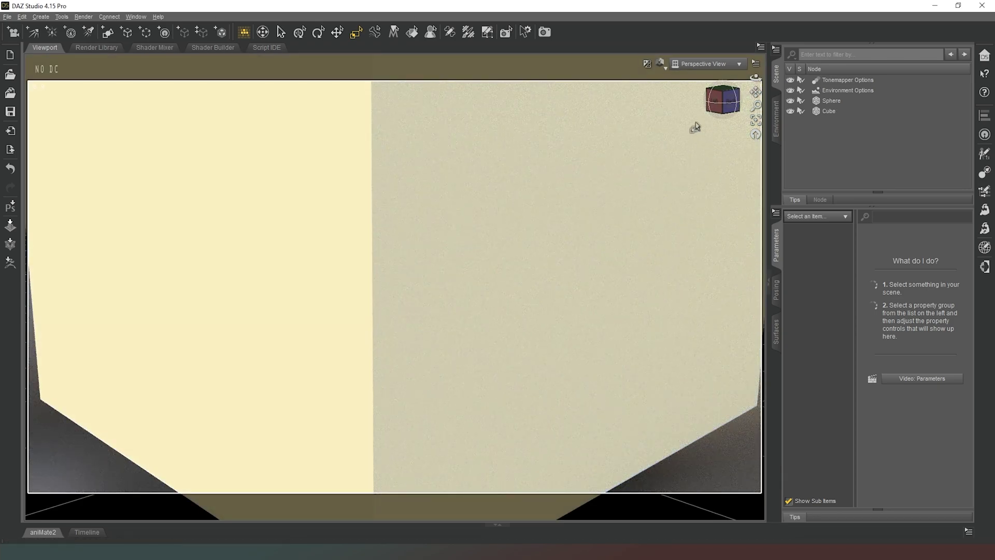
Step: Move the cube along the X axis to about 506.21, clear of the sphere
left_click(733, 113)
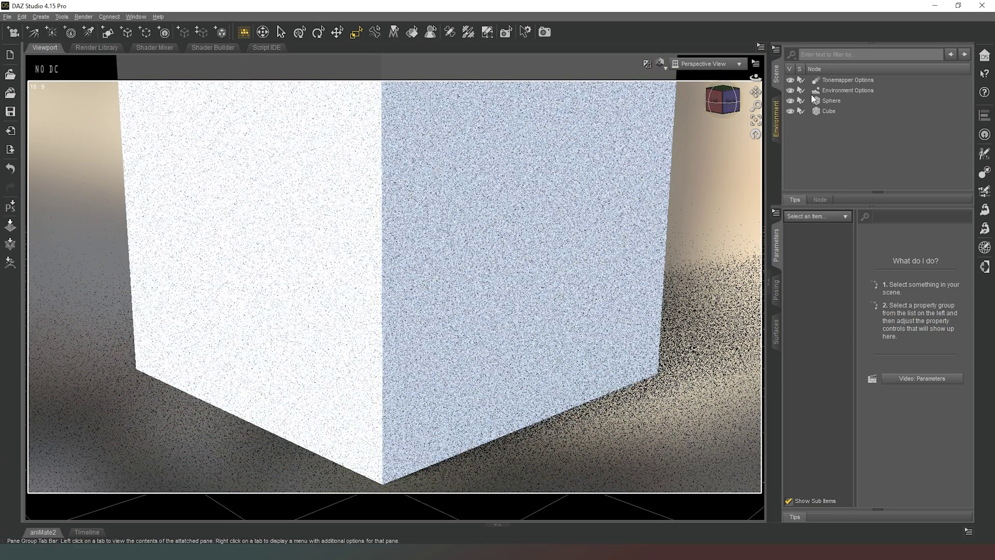
left_click(829, 111)
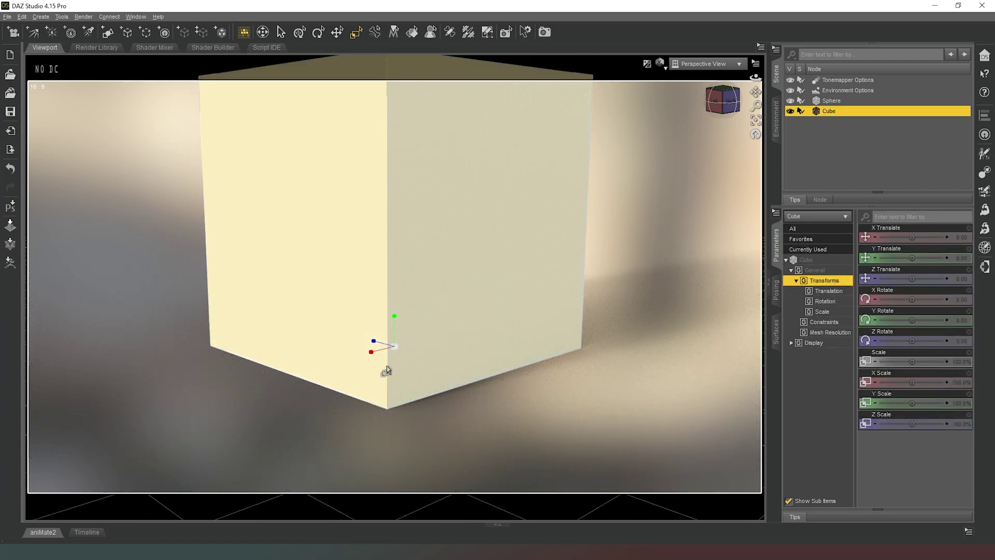
left_click(338, 33)
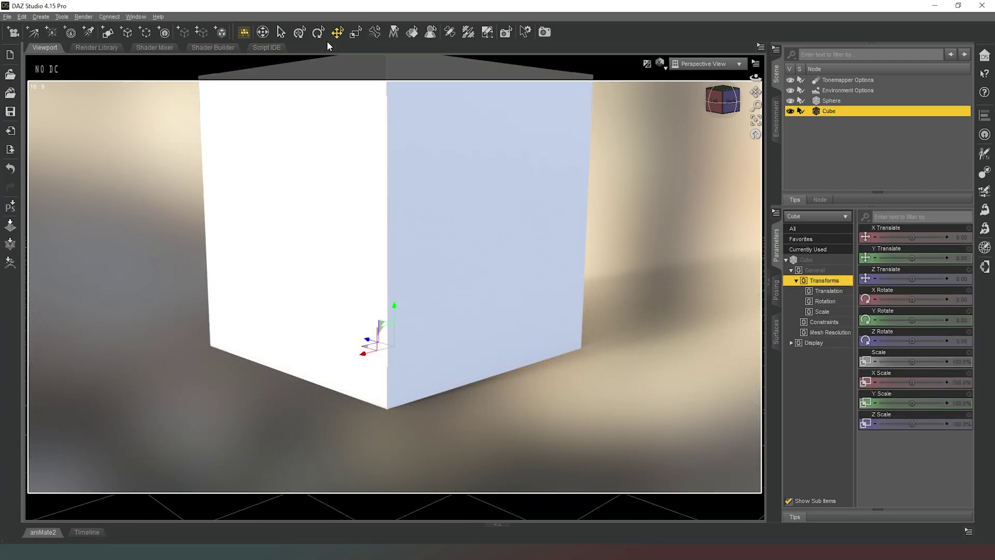
mouse_move(363, 353)
left_mouse_down()
mouse_move(184, 416)
mouse_move(38, 431)
mouse_move(300, 371)
left_mouse_up()
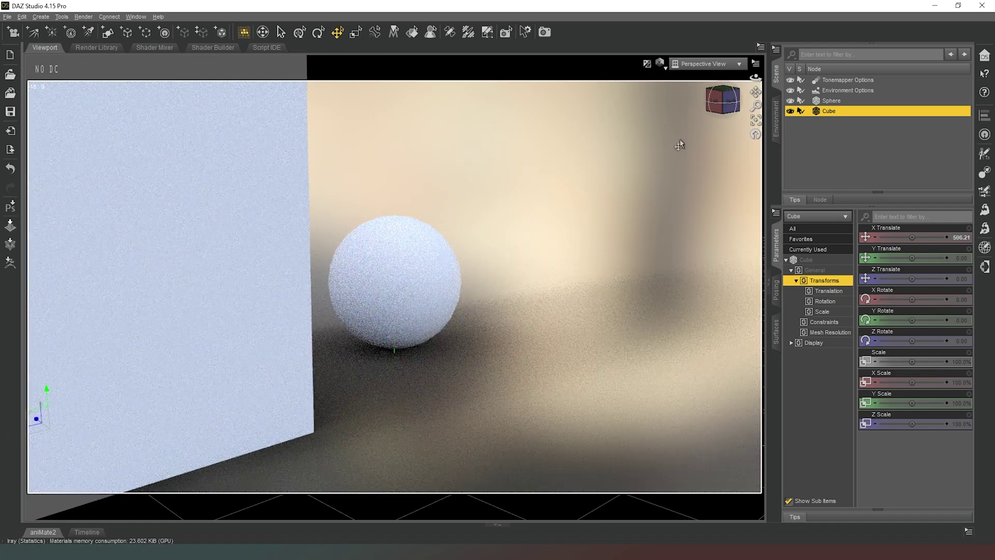
Step: Move the cube back over the sphere along the X axis, to about -36.24
left_click_drag(722, 101, 691, 109)
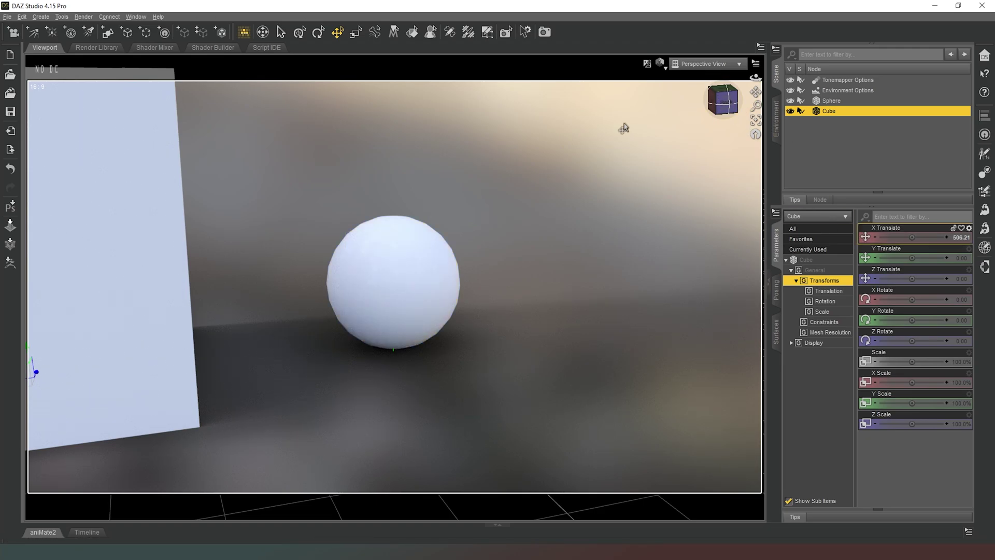
left_click_drag(755, 106, 876, 358)
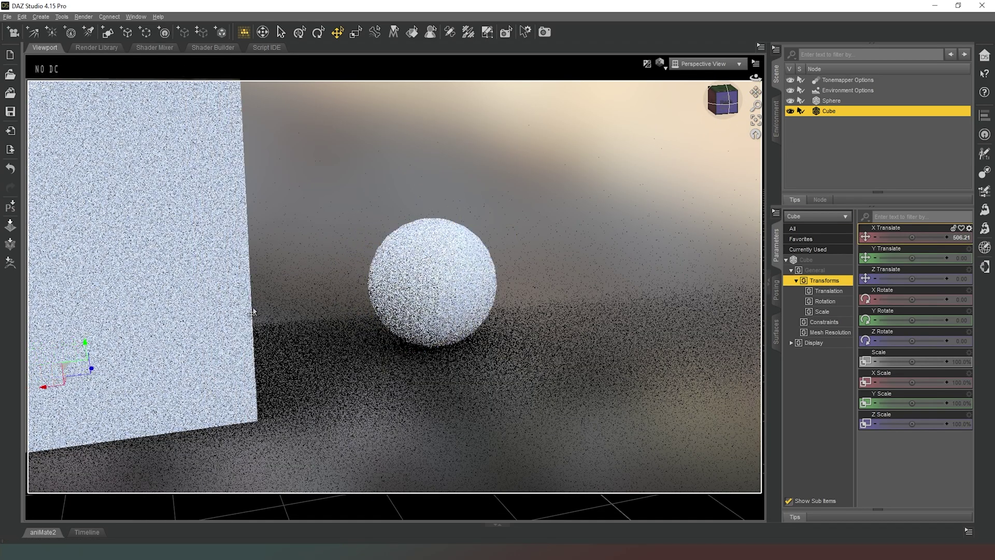
left_click_drag(95, 390, 459, 345)
middle_click_drag(639, 256, 717, 148)
scroll(718, 144, "up", 10)
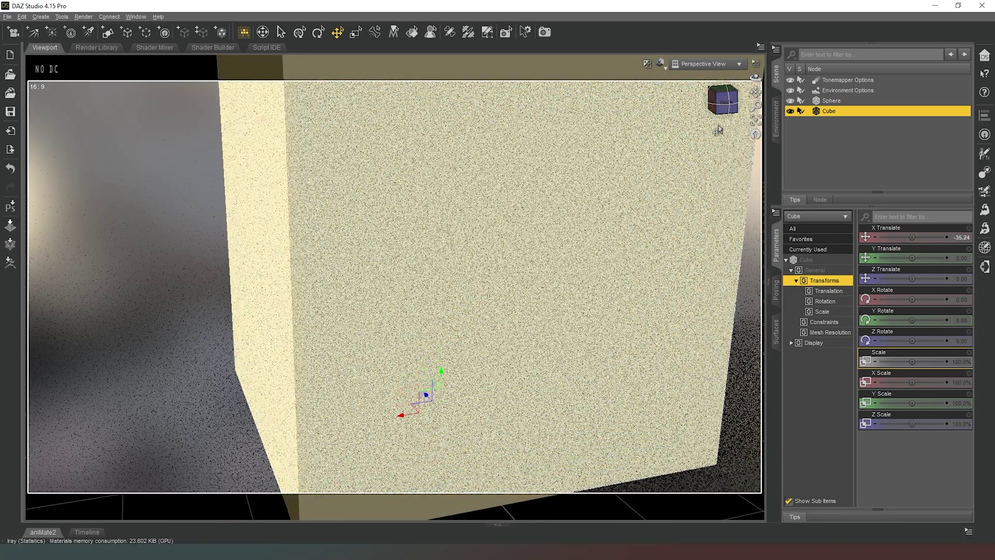
Step: Shift the cube along the X axis to about 44.19 and delete it from the scene
left_click(736, 103)
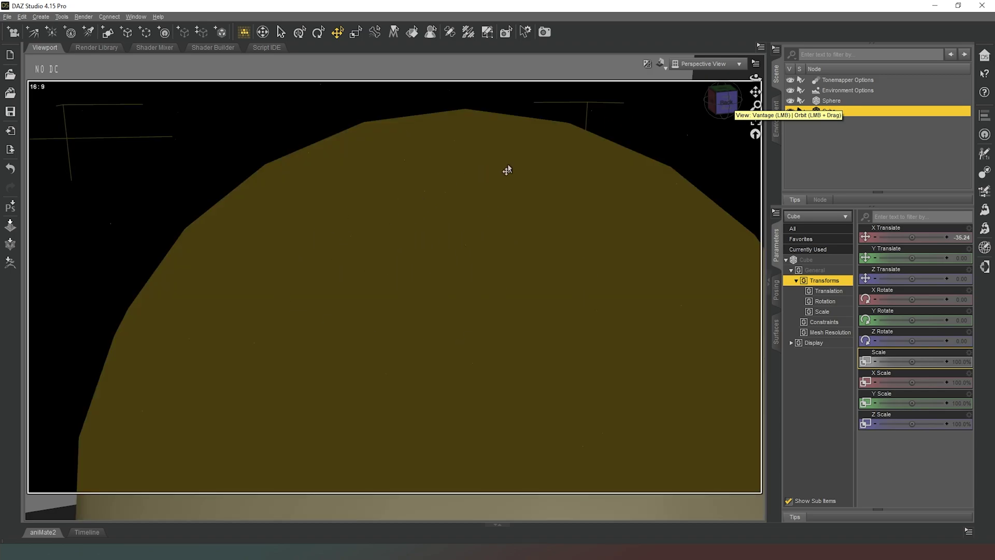
scroll(508, 166, "down", 8)
scroll(667, 160, "down", 10)
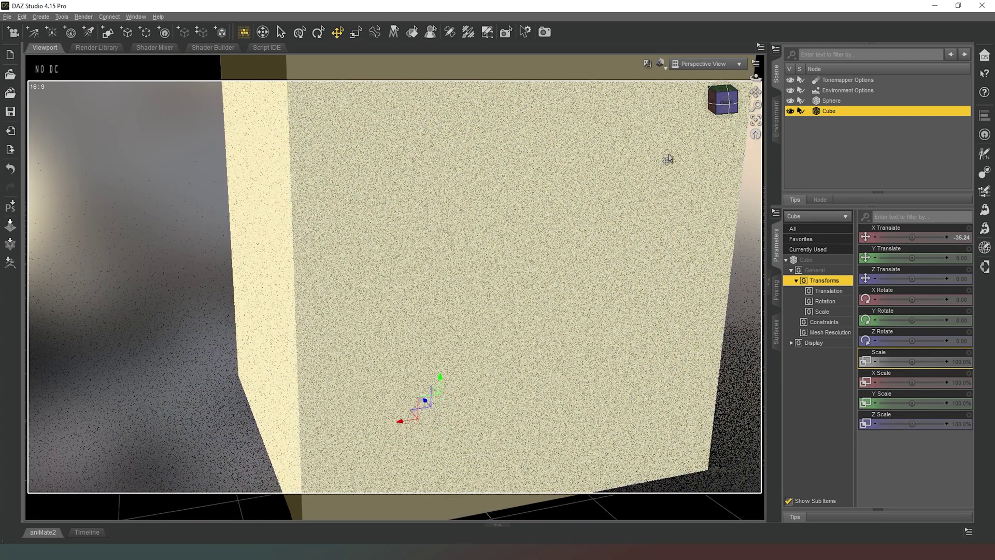
scroll(678, 155, "down", 6)
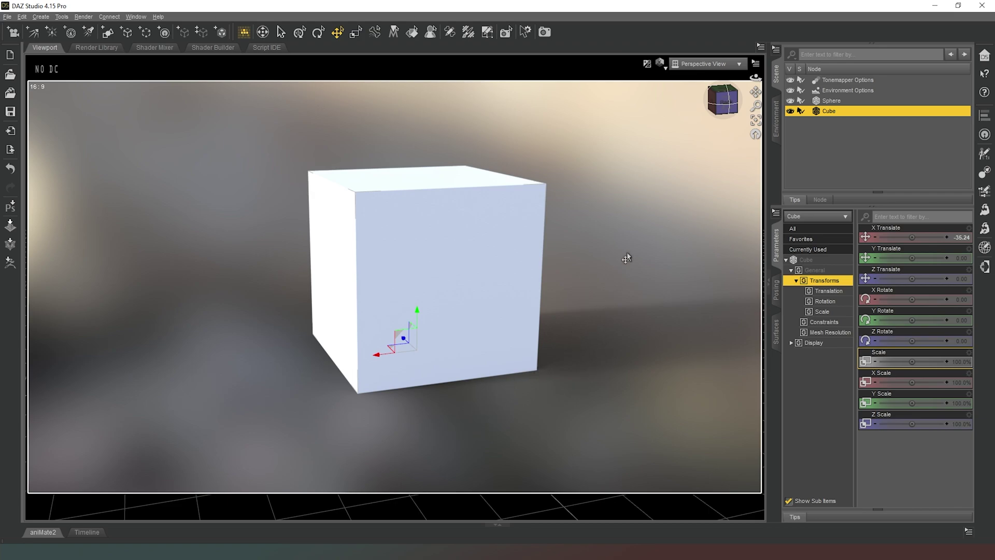
left_click_drag(381, 370, 346, 368)
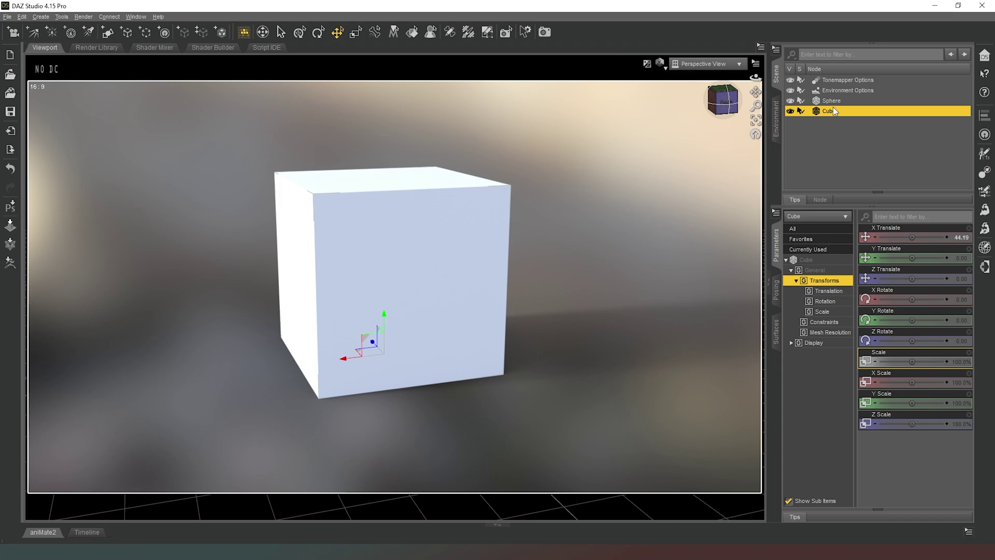
key("Delete")
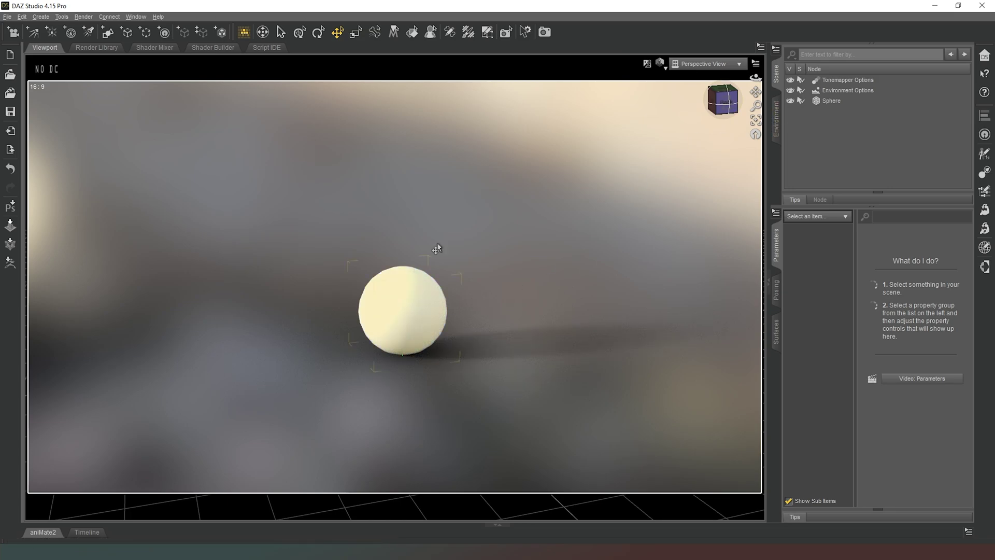
Step: Set the Environment Mode to Scene Only in the render settings
left_click_drag(711, 100, 742, 106)
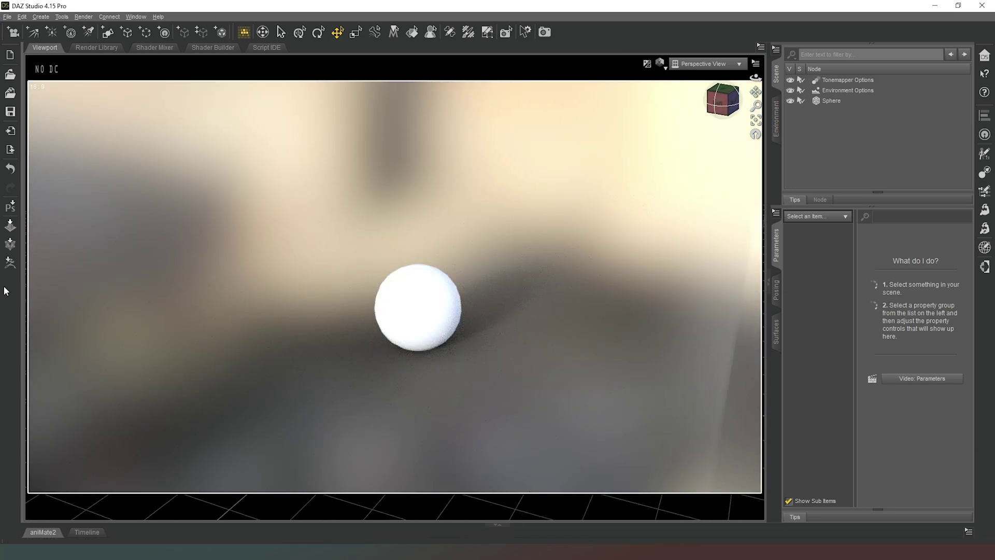
left_click_drag(0, 147, 454, 145)
left_click(234, 217)
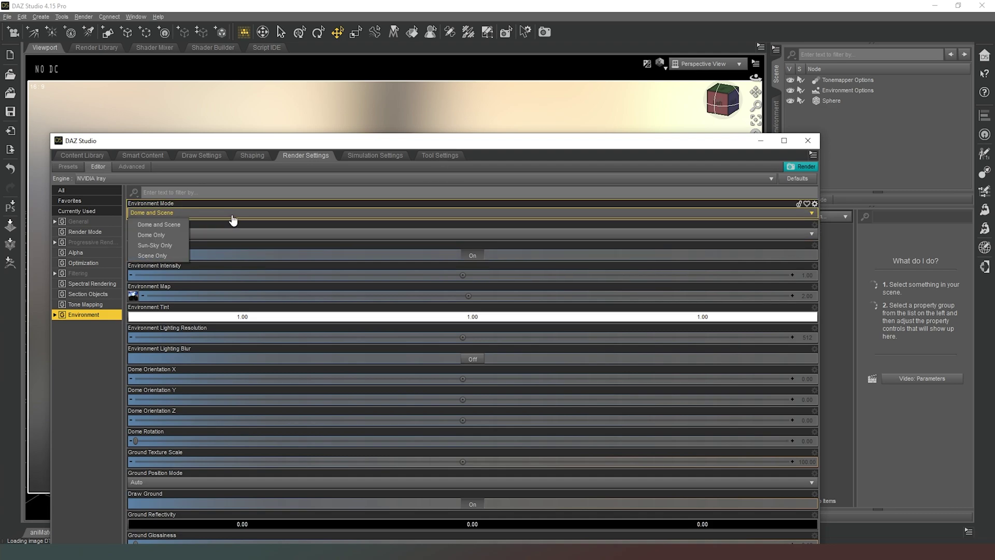
left_click(158, 256)
left_click_drag(452, 146, 0, 137)
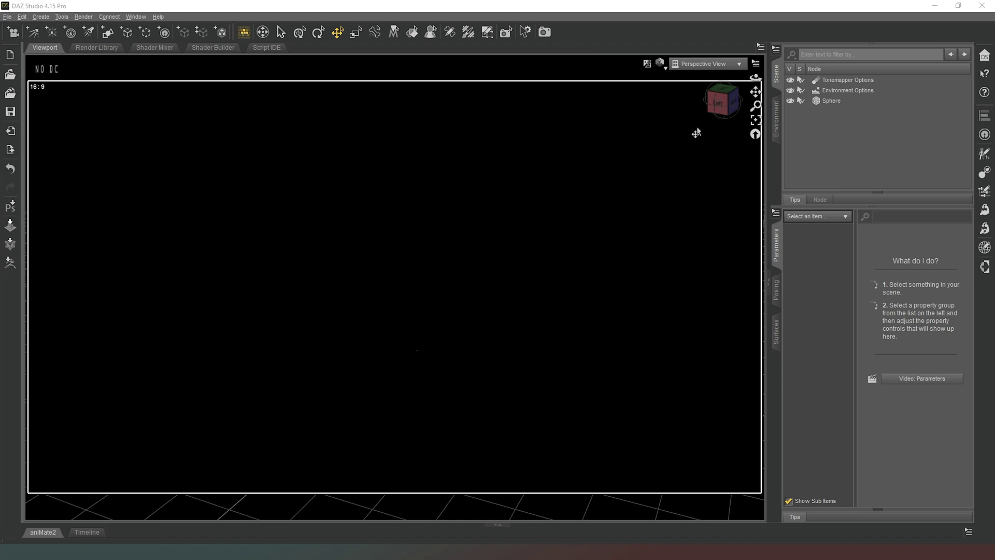
Step: Create a distant light in the scene with the default settings applied
left_click(33, 33)
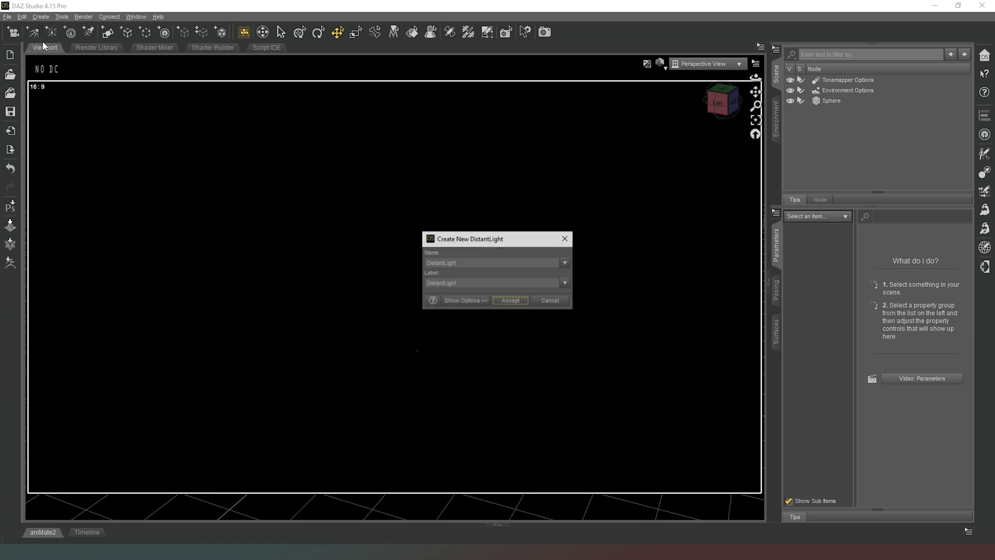
left_click(456, 306)
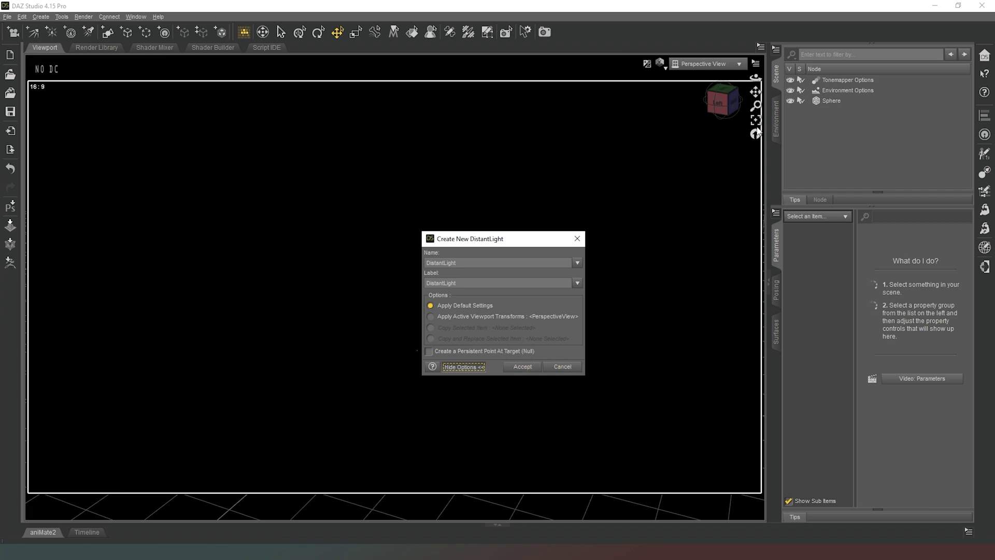
left_click(523, 367)
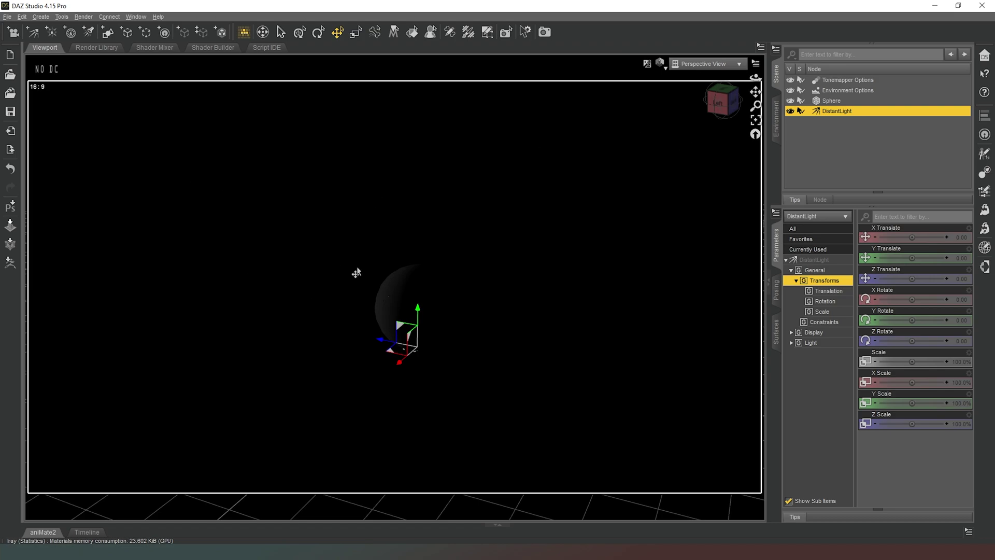
Step: Set the distant light's luminous flux to 15000 lumens
left_click(755, 136)
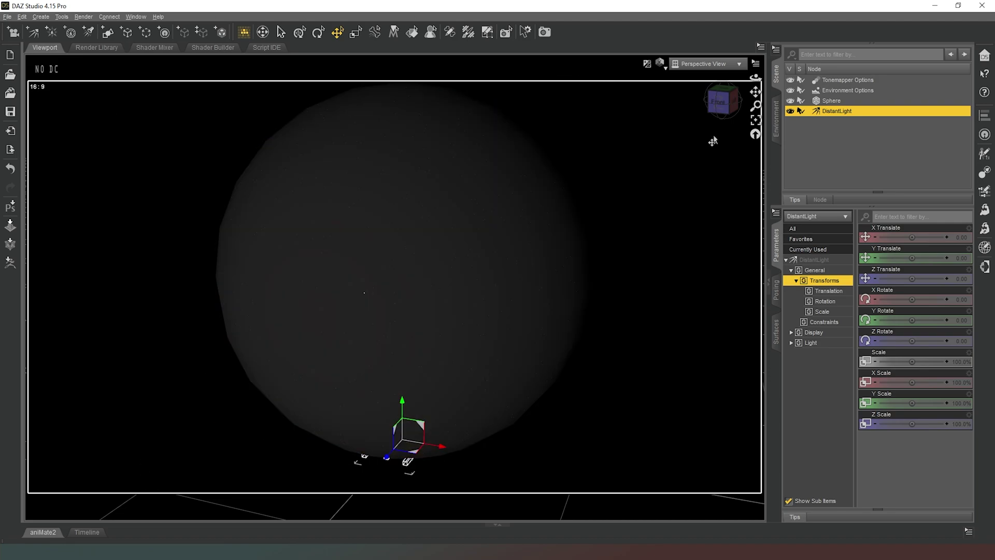
left_click(718, 105)
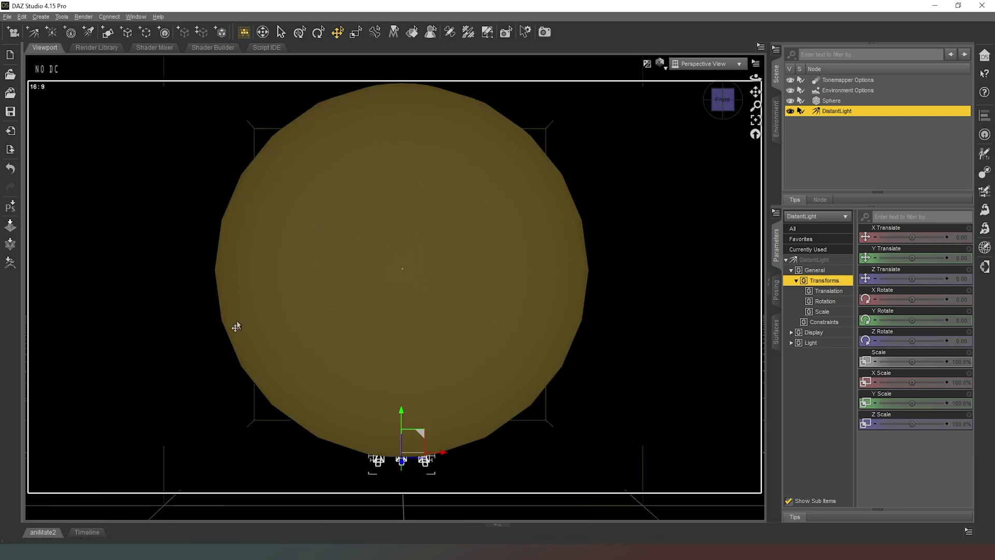
left_click(732, 100)
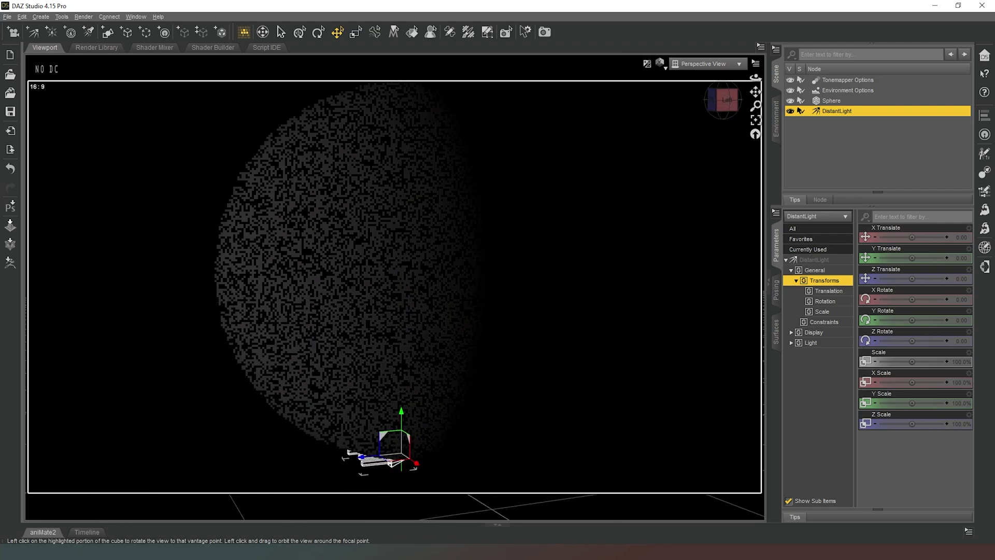
left_click(737, 107)
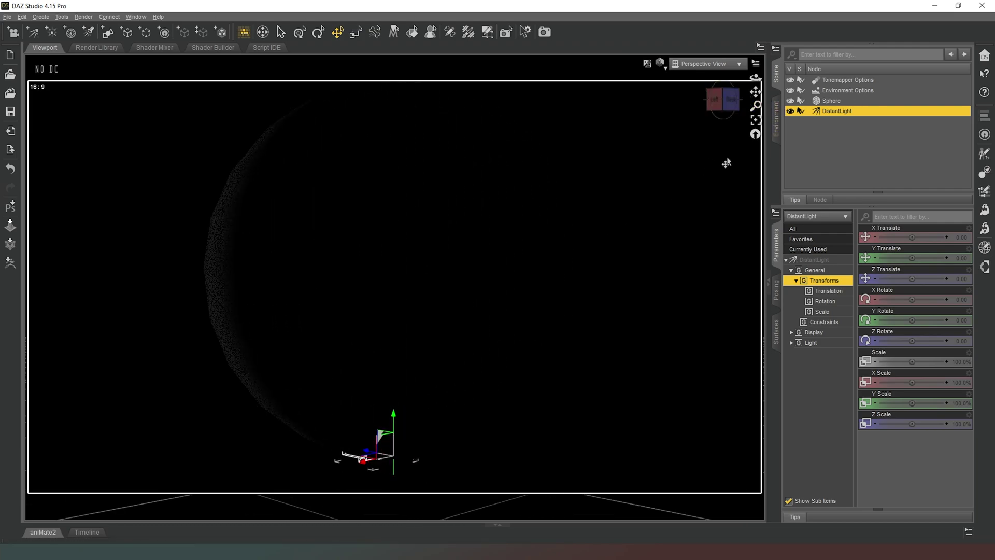
left_click(722, 99)
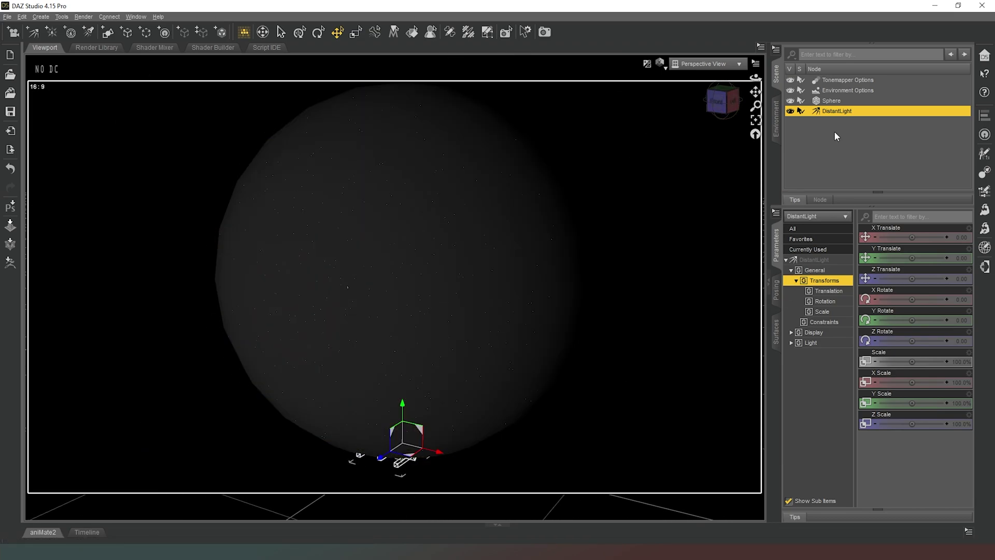
left_click(816, 343)
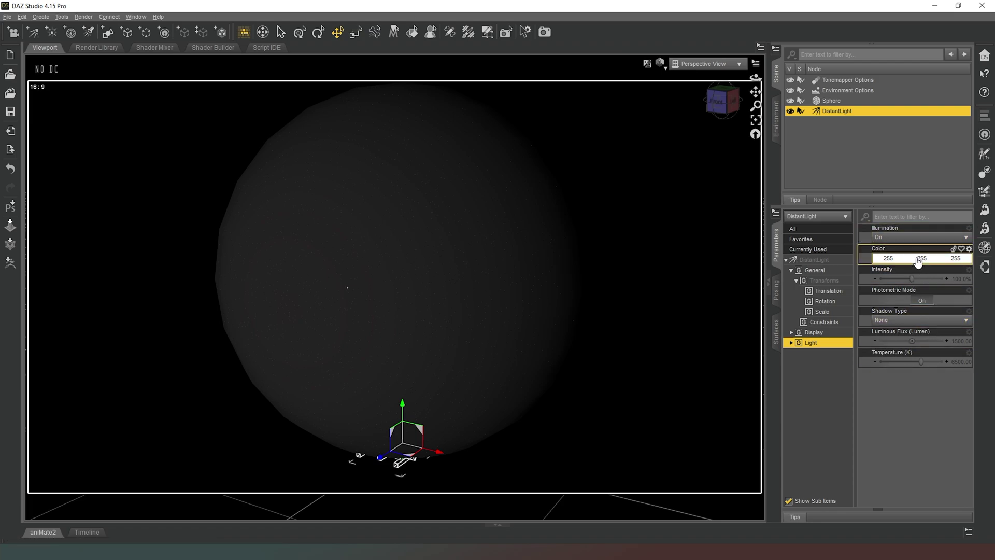
left_click(959, 342)
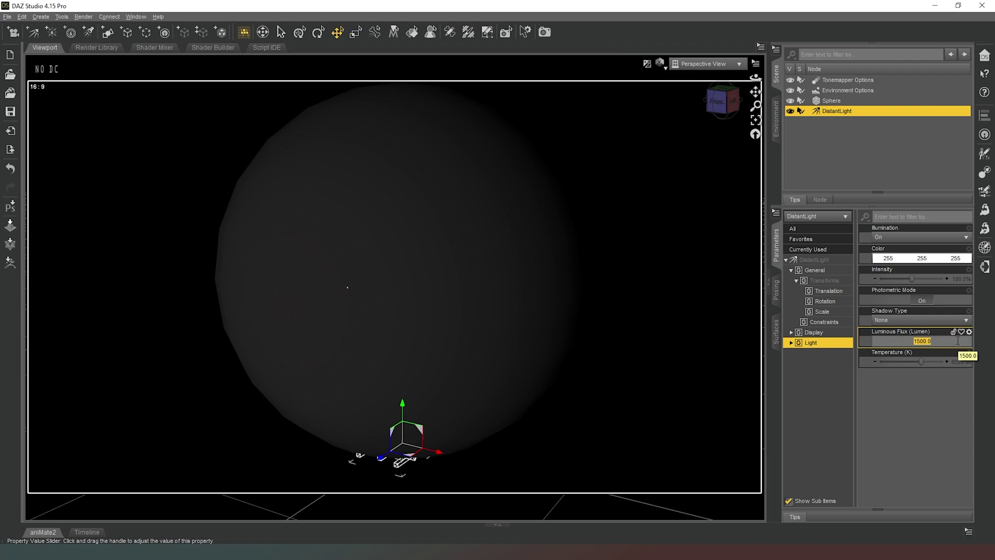
type("15000")
key("Return")
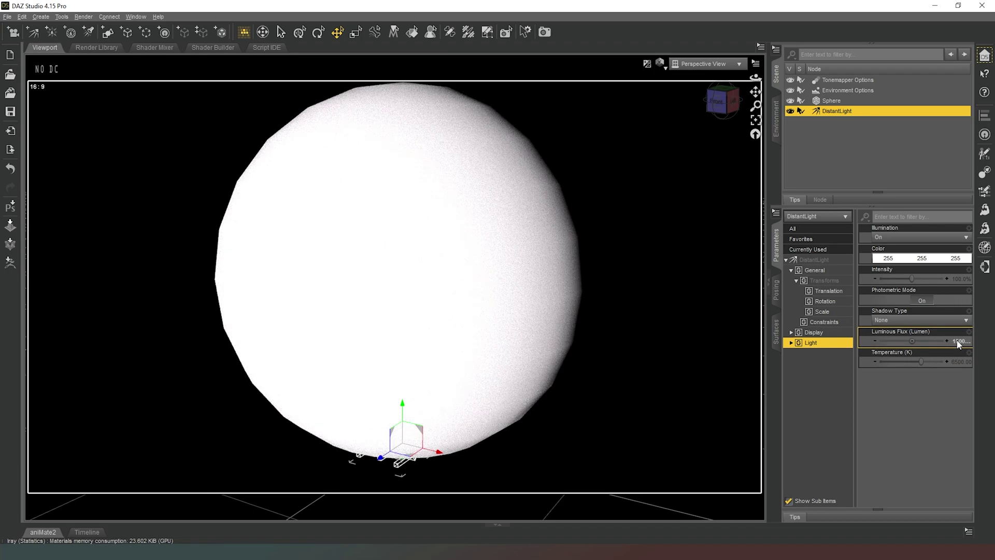
Step: Delete the distant light from the scene
left_click_drag(725, 106, 717, 106)
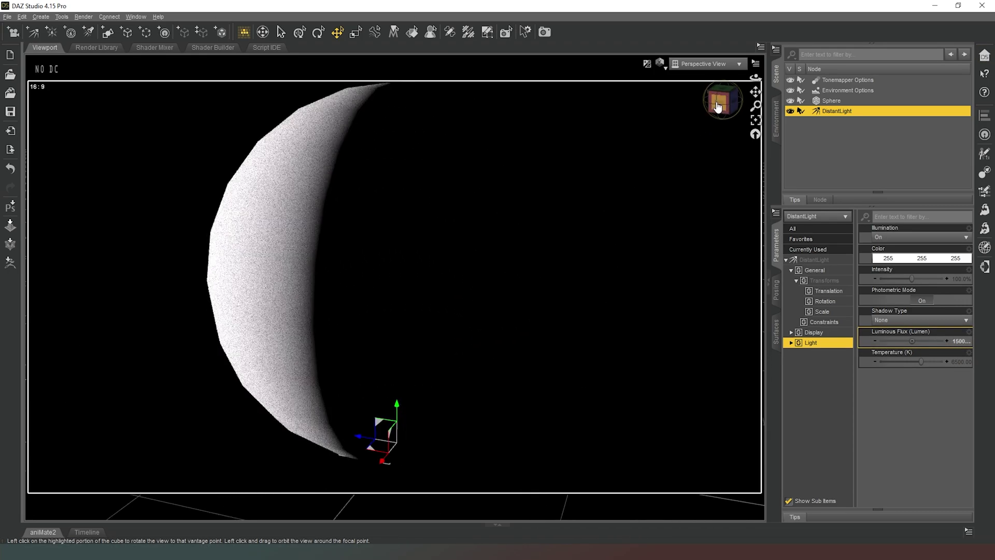
left_click(721, 102)
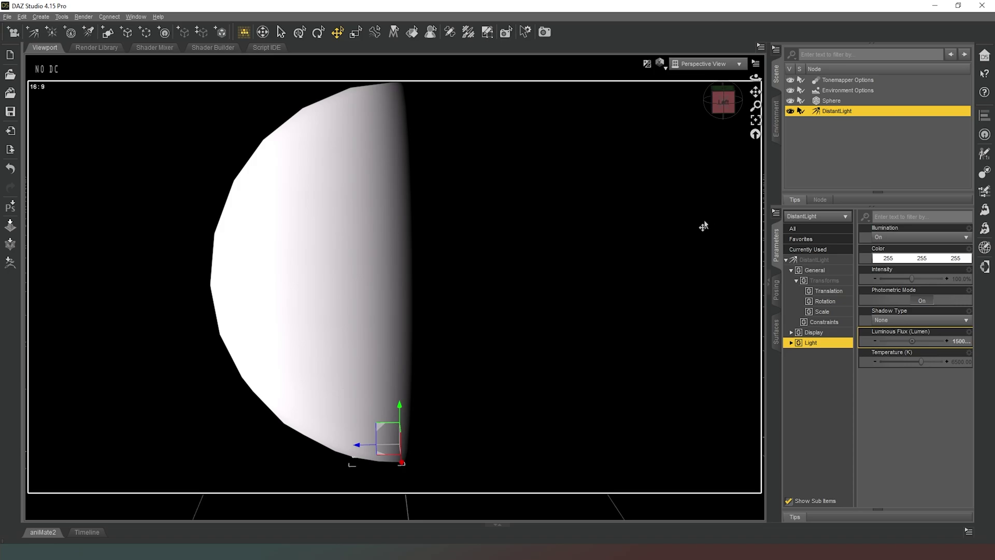
left_click(720, 103)
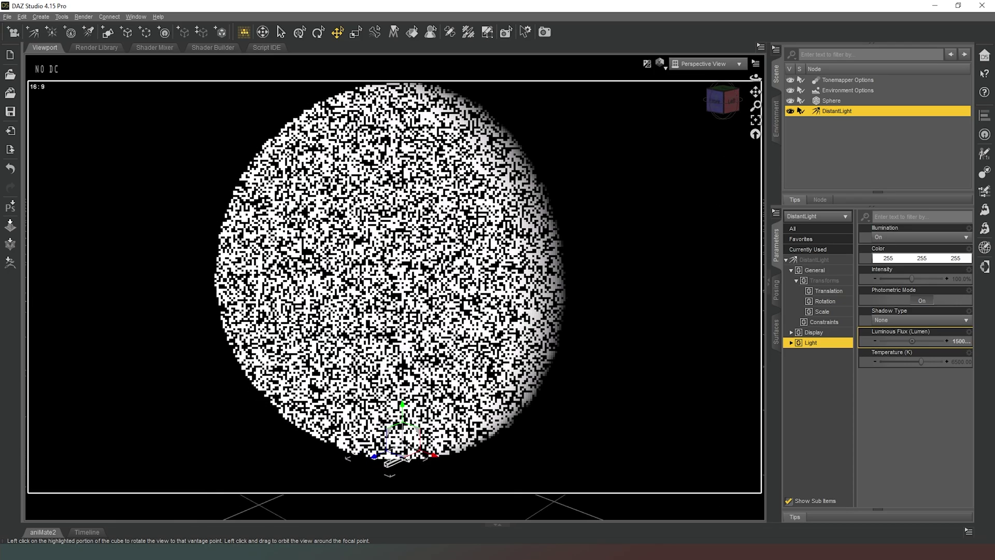
left_click(731, 108)
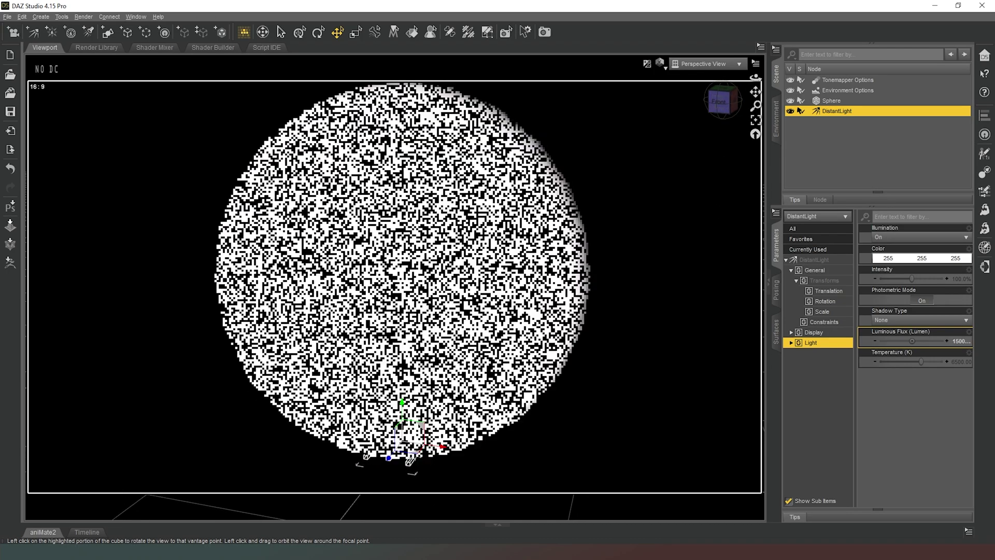
left_click(824, 147)
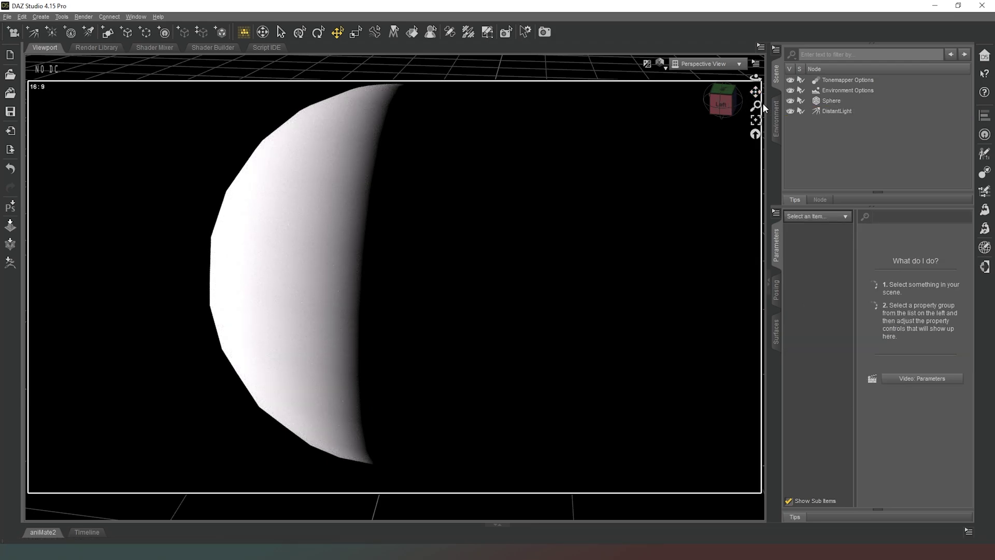
left_click_drag(722, 105, 800, 111)
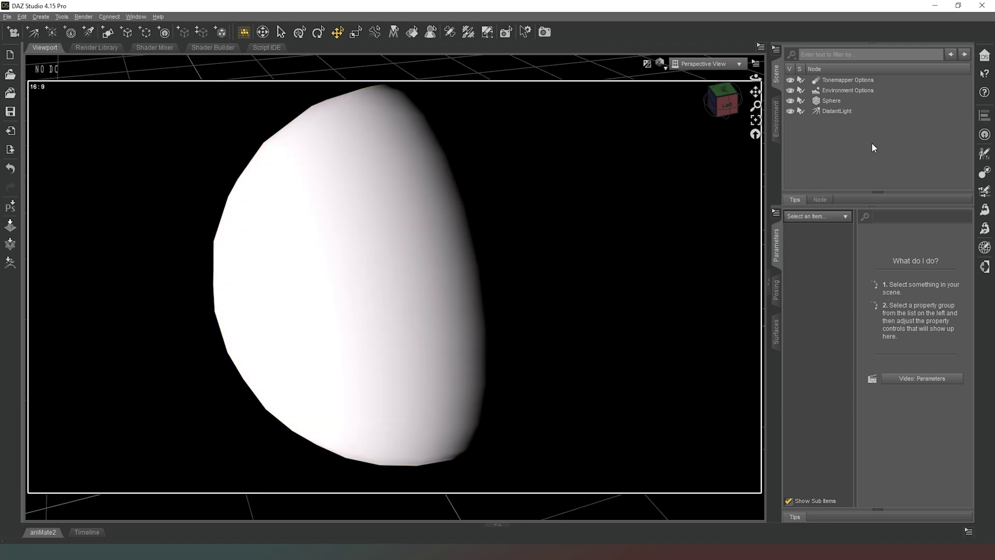
left_click(840, 111)
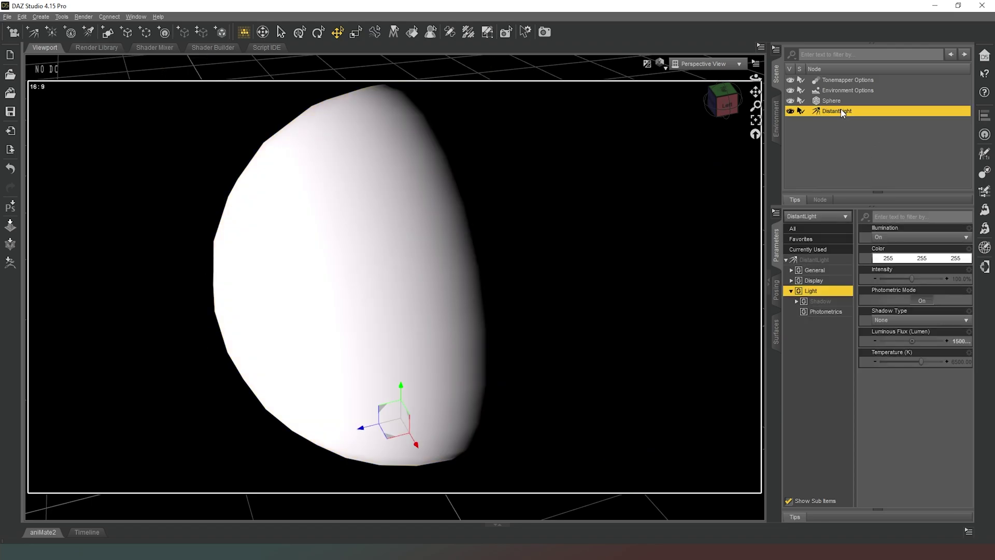
key("Delete")
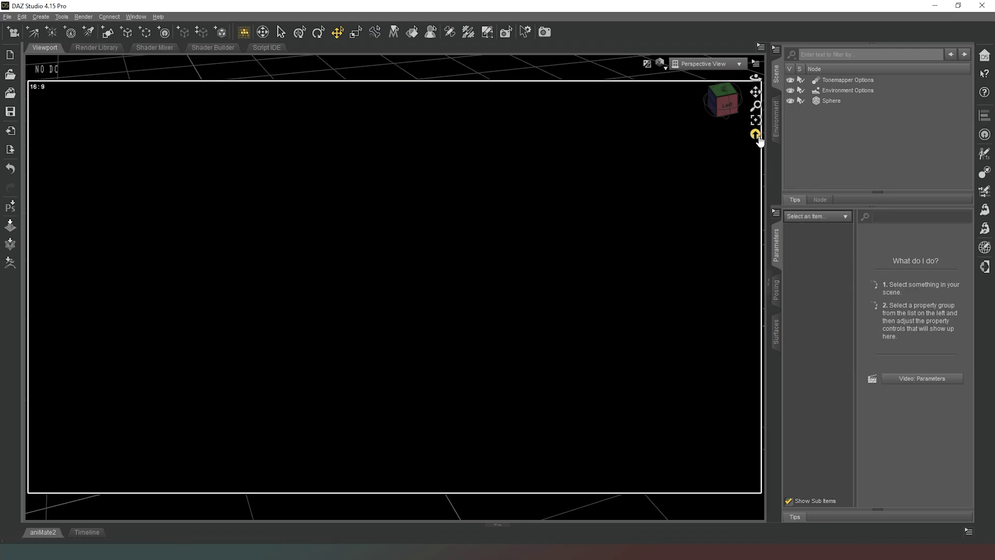
Step: Create a point light that takes over the active viewport transforms of the Perspective View
left_click_drag(760, 139, 731, 163)
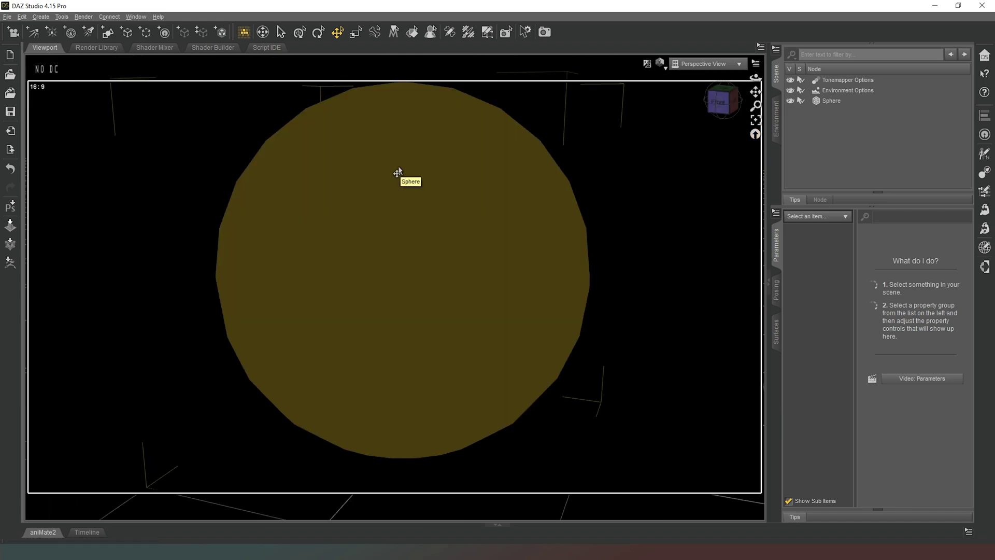
left_click(51, 35)
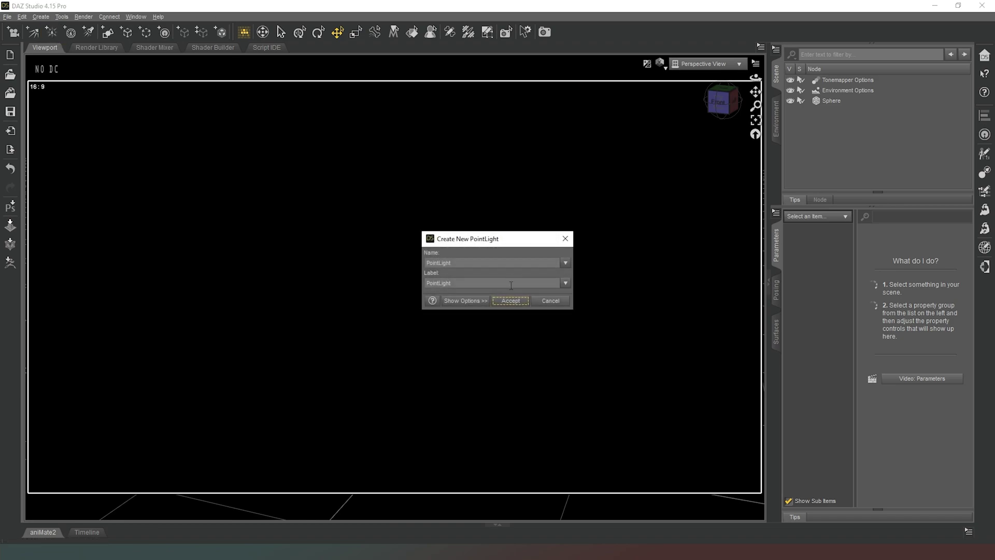
left_click(463, 301)
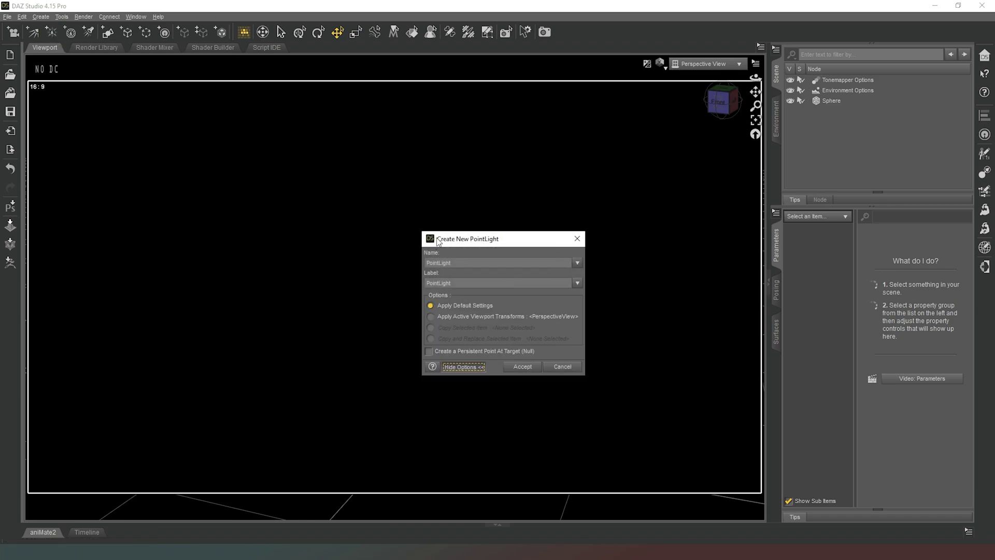
left_click(489, 321)
left_click(539, 317)
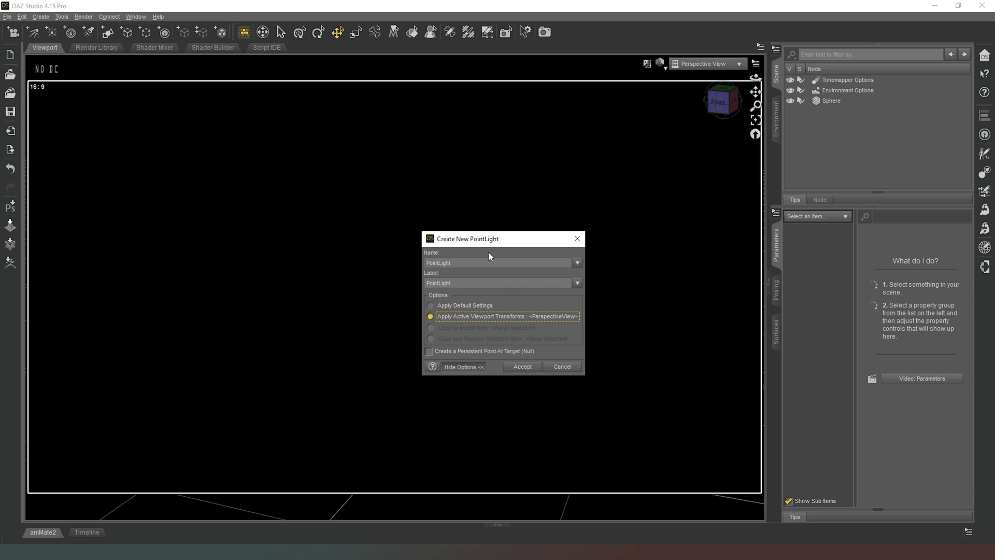
left_click(532, 367)
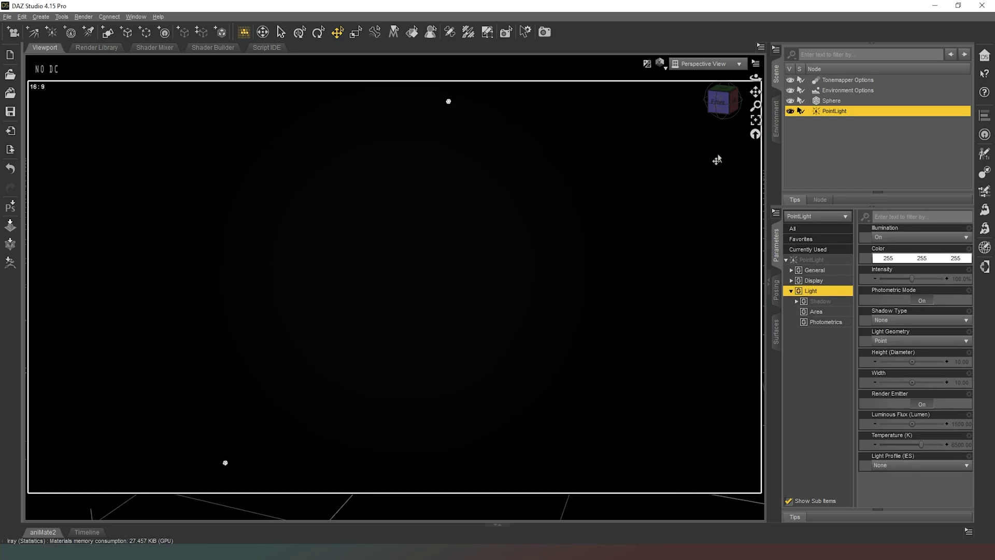
Step: Set the point light's luminous flux to 155000 lumens
left_click(724, 109)
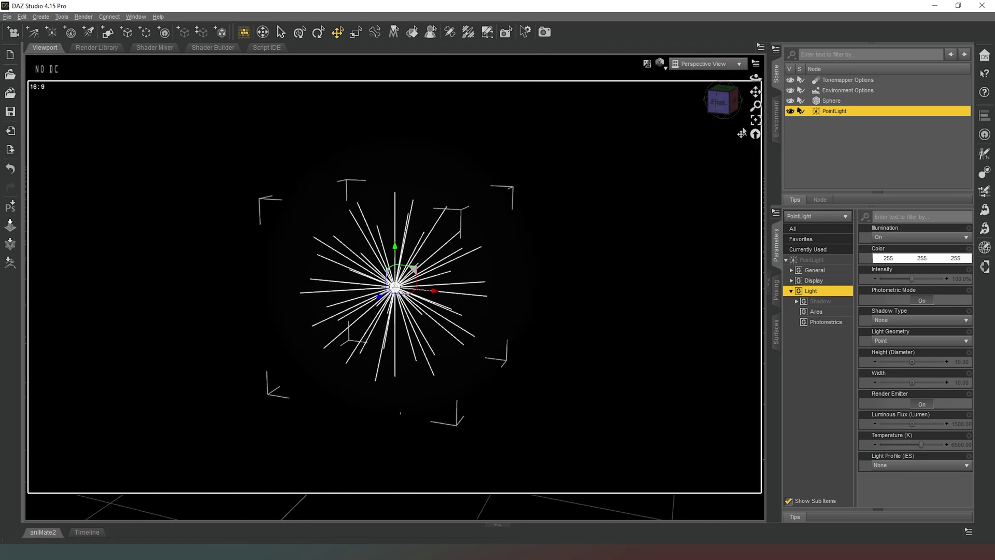
left_click(733, 106)
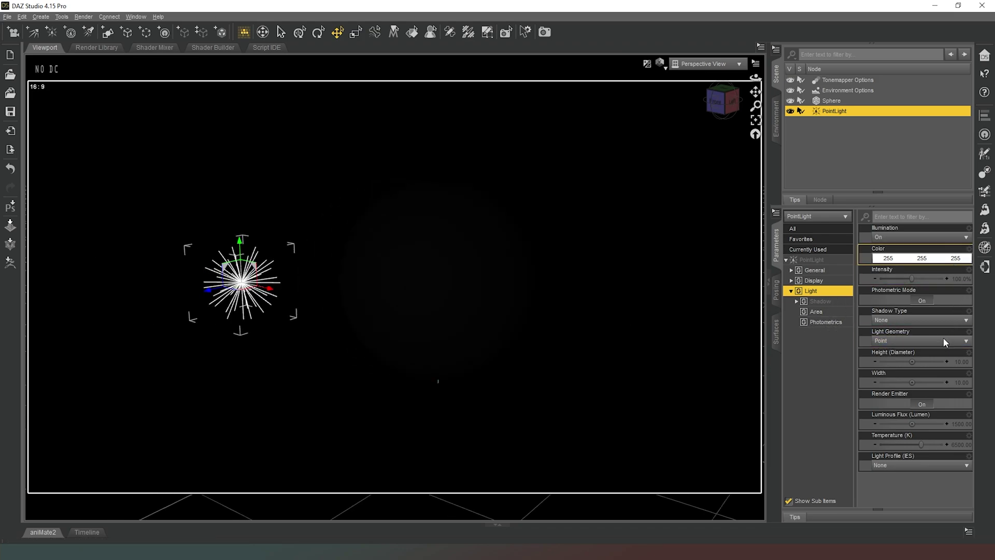
left_click(959, 422)
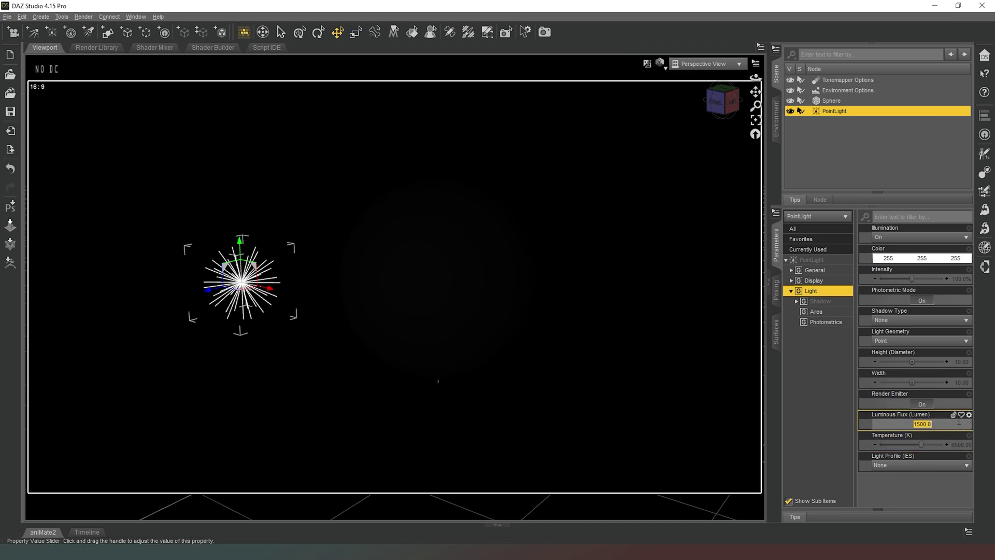
type("155000")
key("Return")
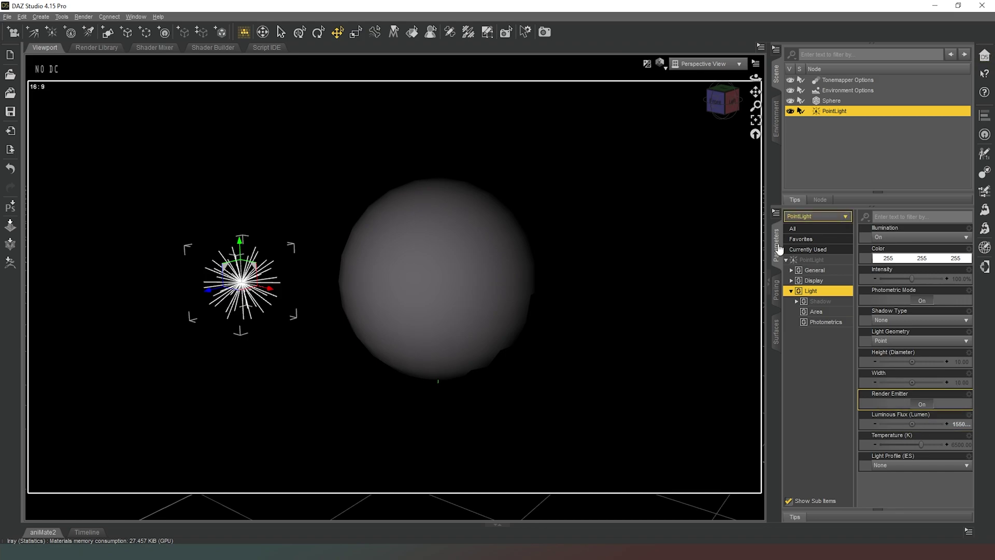
Step: Set both the height (diameter) and the width of the point light's area to 100
left_click_drag(715, 105, 738, 117)
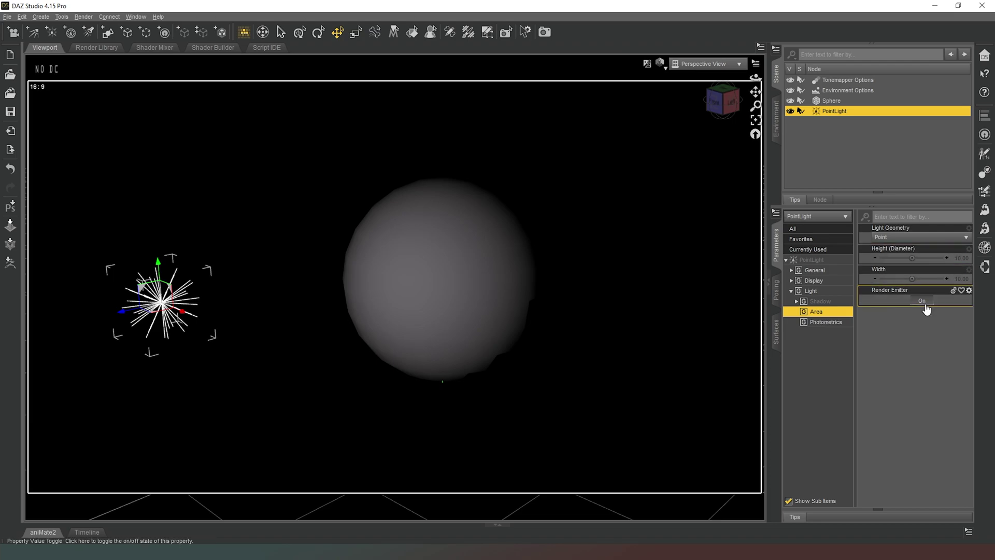
left_click(963, 258)
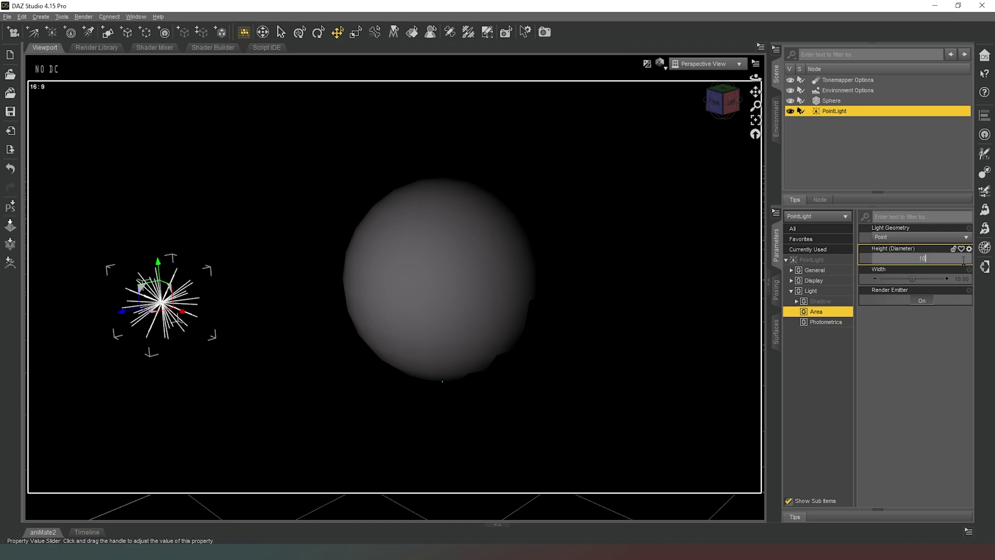
key("Return")
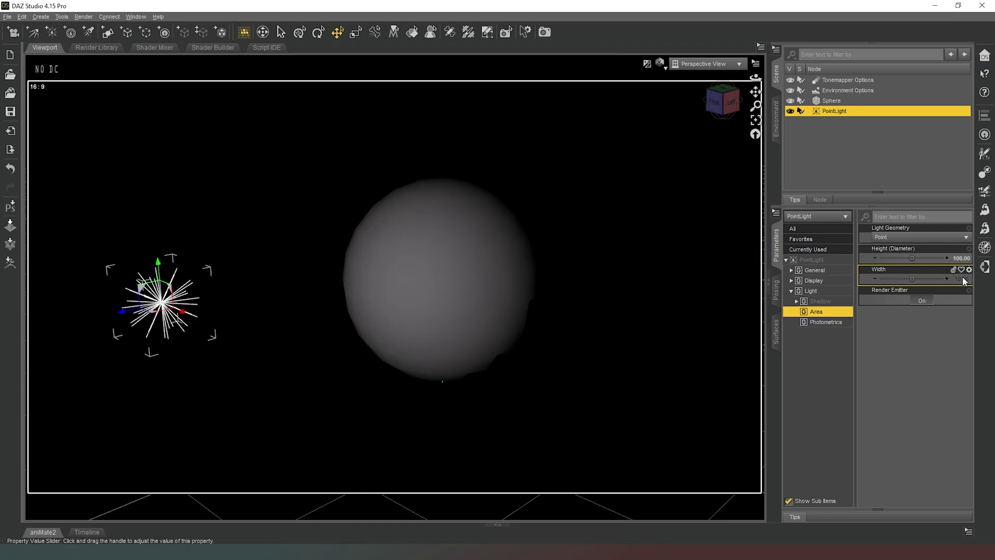
left_click(962, 276)
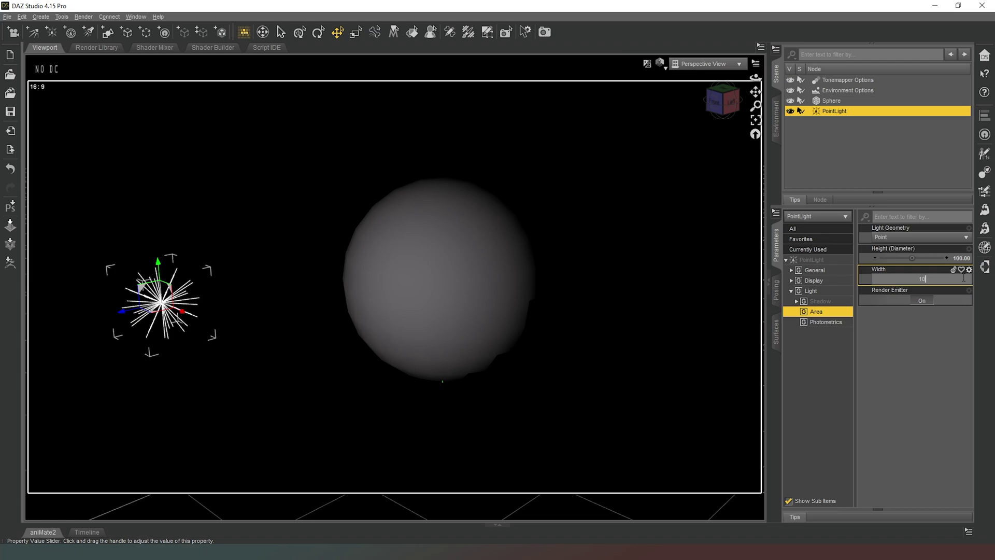
key("Return")
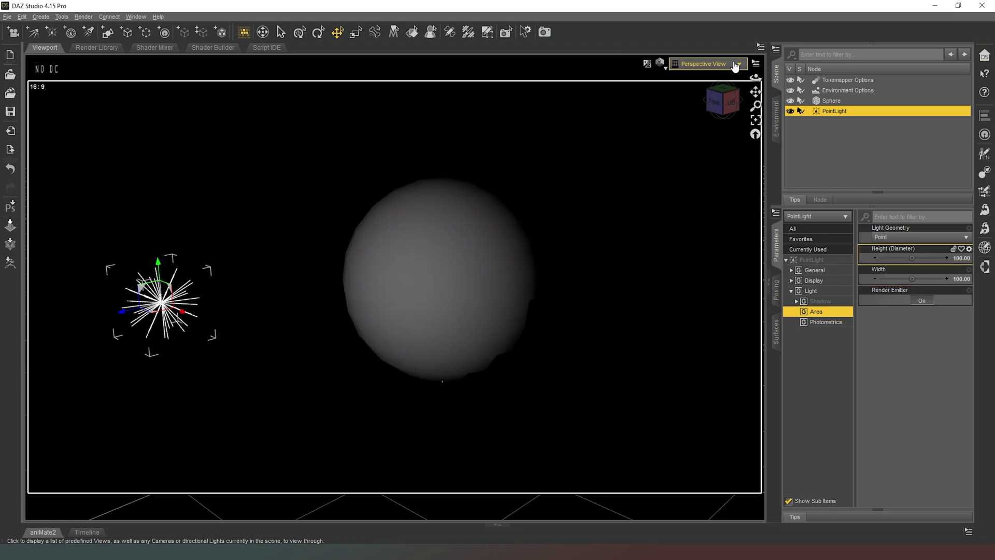
Step: Move the point light upward, placing it beside the upper part of the sphere
mouse_move(726, 100)
left_mouse_down()
mouse_move(680, 108)
mouse_move(747, 106)
mouse_move(723, 102)
left_mouse_up()
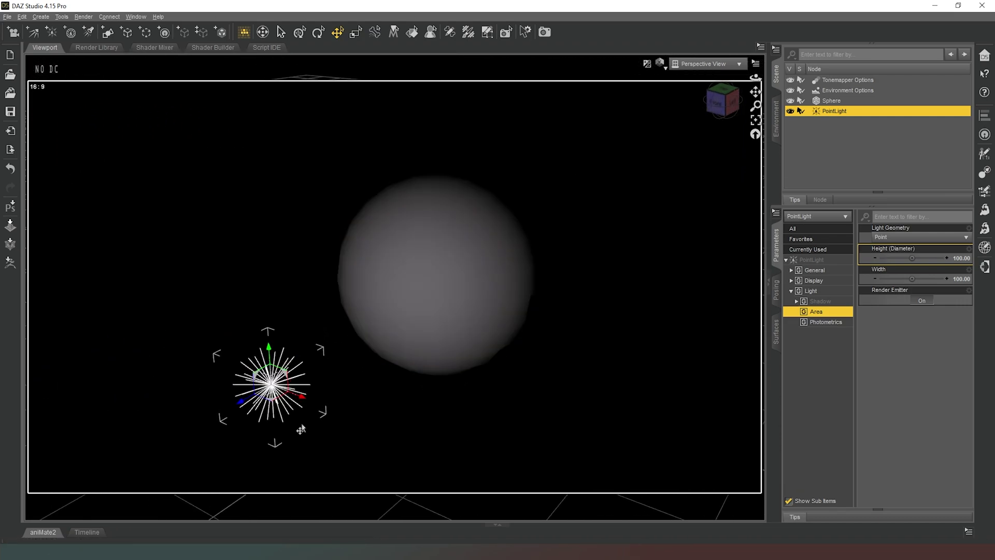
left_click_drag(270, 403, 200, 223)
left_click_drag(726, 107, 745, 106)
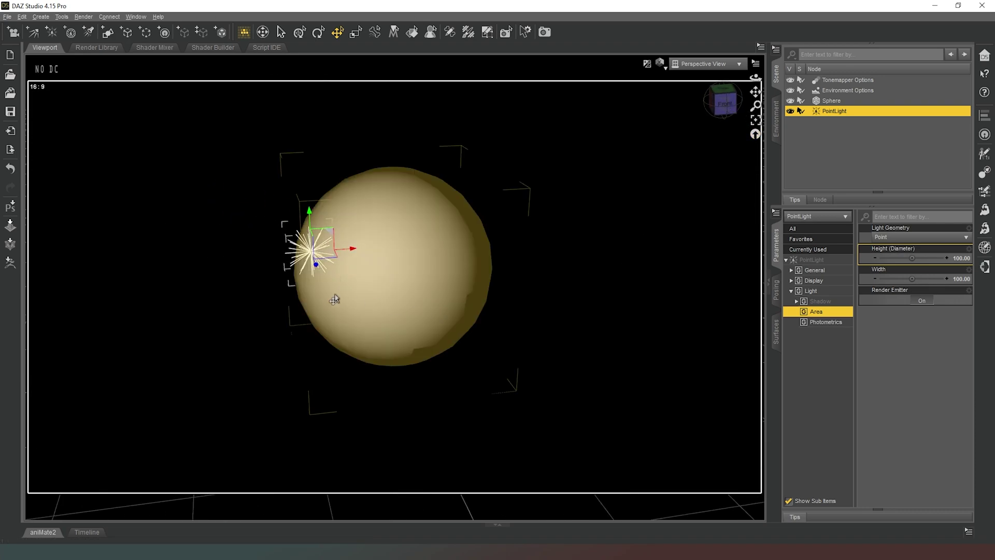
Step: Move the point light across to the opposite side of the sphere
left_click_drag(327, 263, 621, 259)
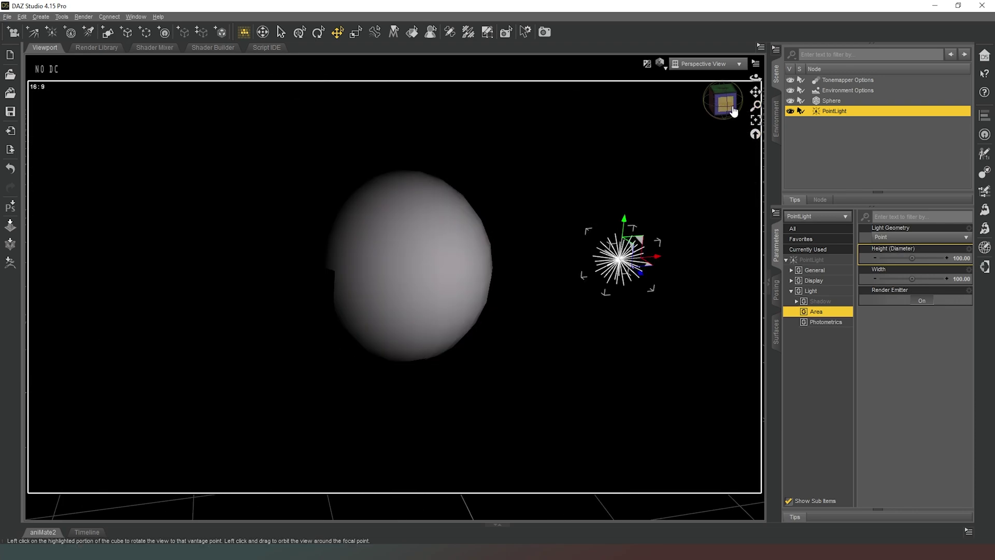
left_click(733, 110)
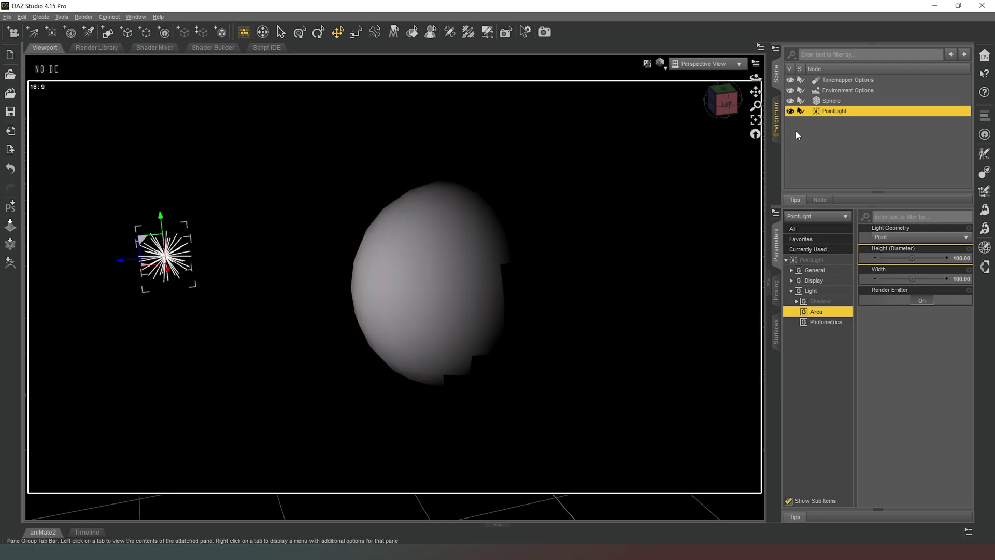
Step: Replace the point light with a new linear point light that takes over the active viewport transforms of the Perspective View
key("Delete")
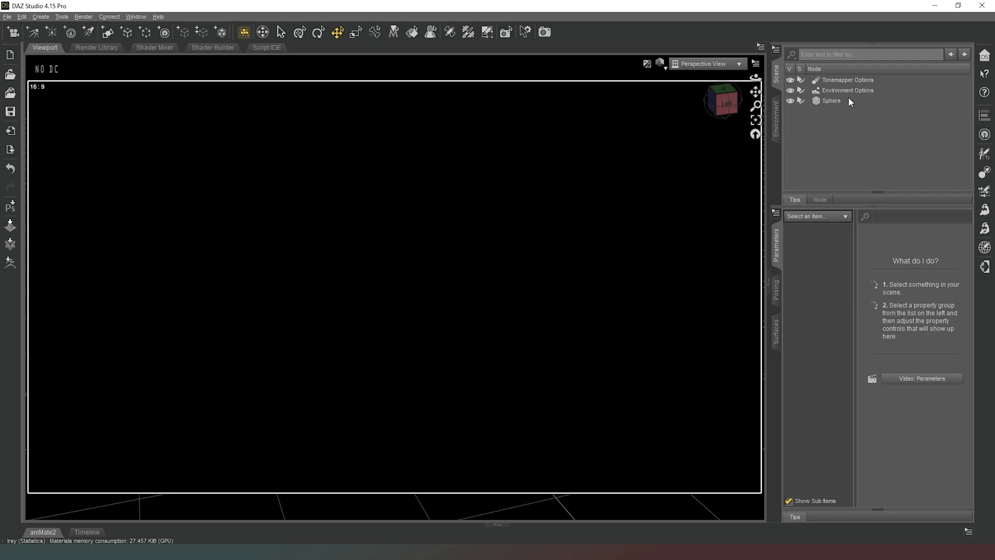
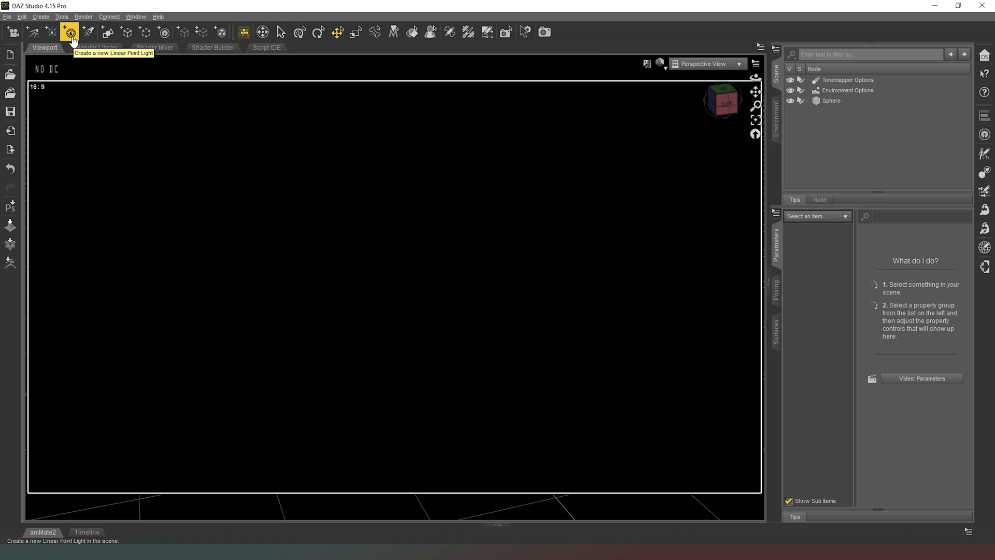
left_click(72, 37)
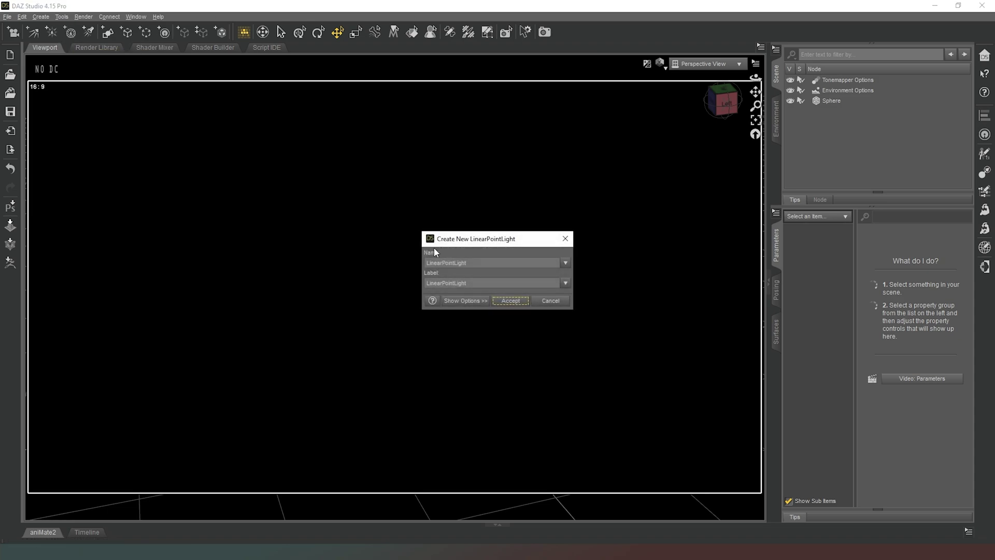
left_click(457, 301)
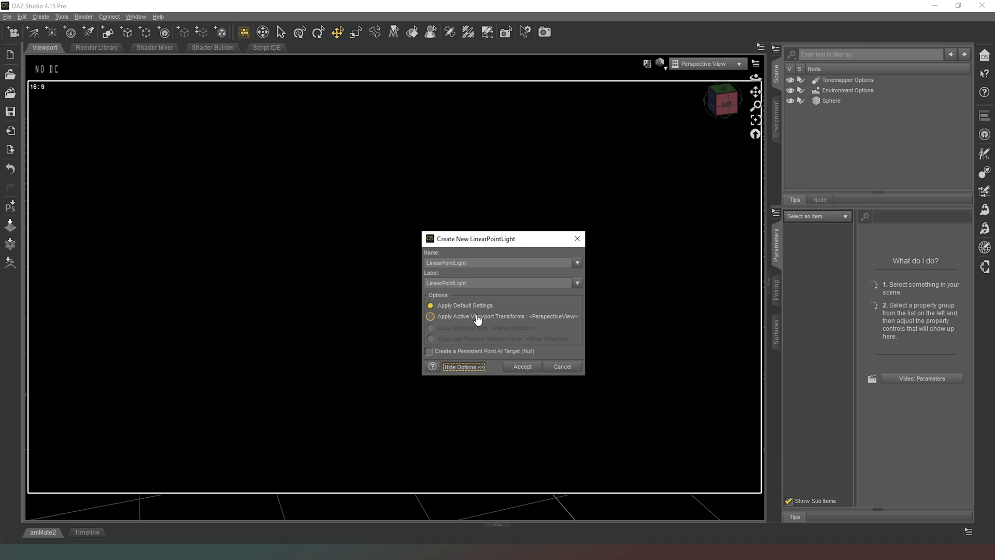
left_click(477, 318)
left_click(522, 367)
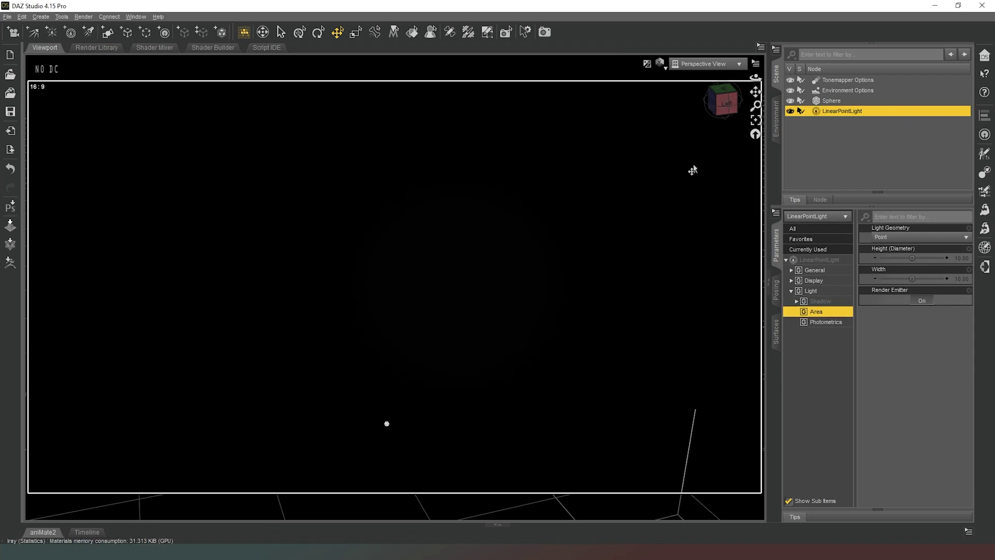
Step: Set the linear point light's luminous flux to 150000 lumens
left_click(728, 105)
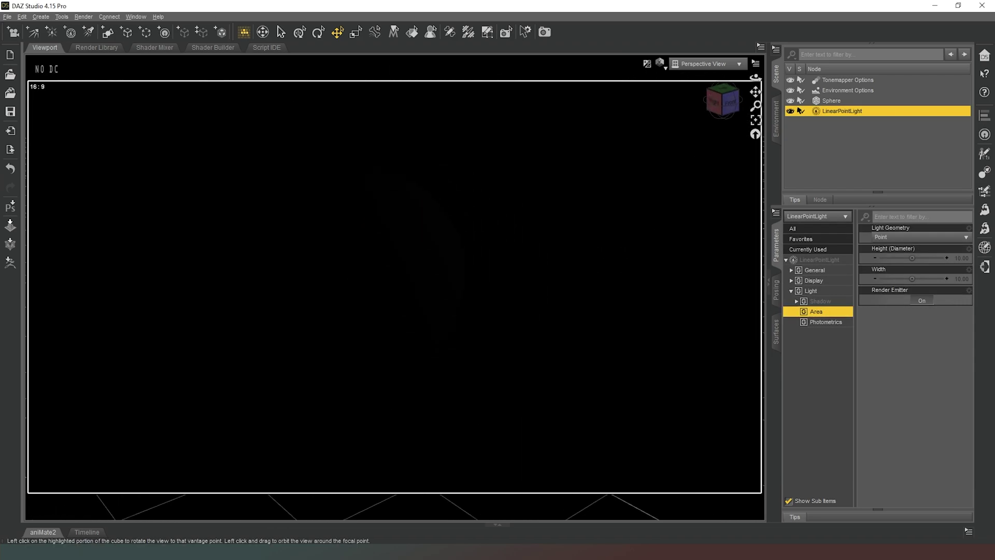
left_click_drag(728, 105, 760, 166)
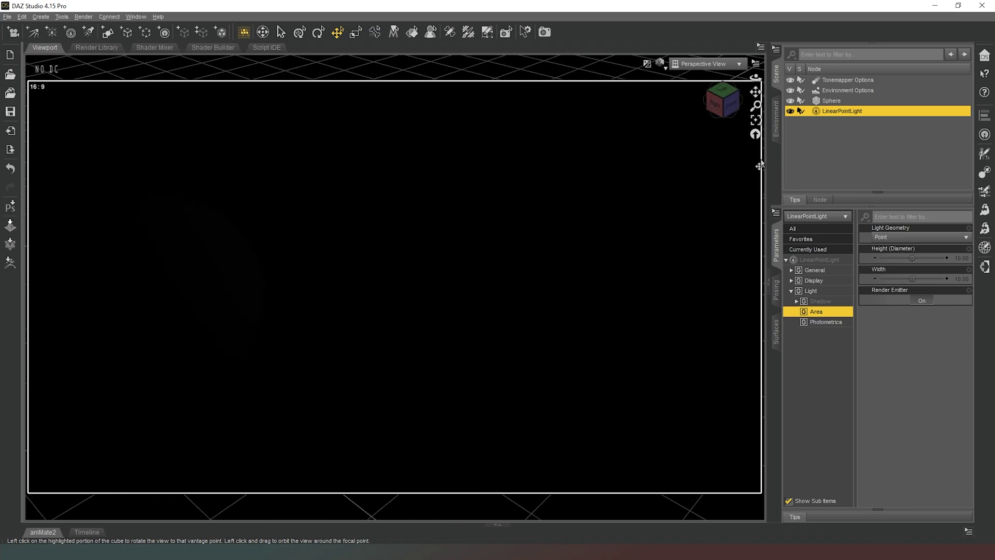
left_click(832, 322)
left_click(960, 238)
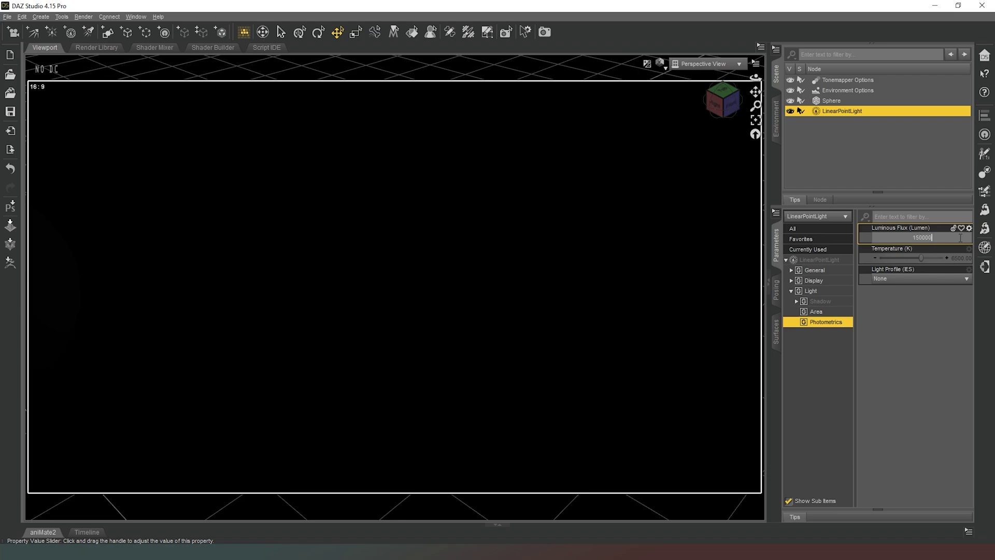
key("Return")
Step: Examine how the linear point light illuminates the sphere from several viewing angles
middle_click_drag(731, 161, 708, 140)
left_click_drag(722, 101, 718, 96)
middle_click_drag(723, 103, 701, 135)
left_click_drag(701, 136, 244, 481, "alt")
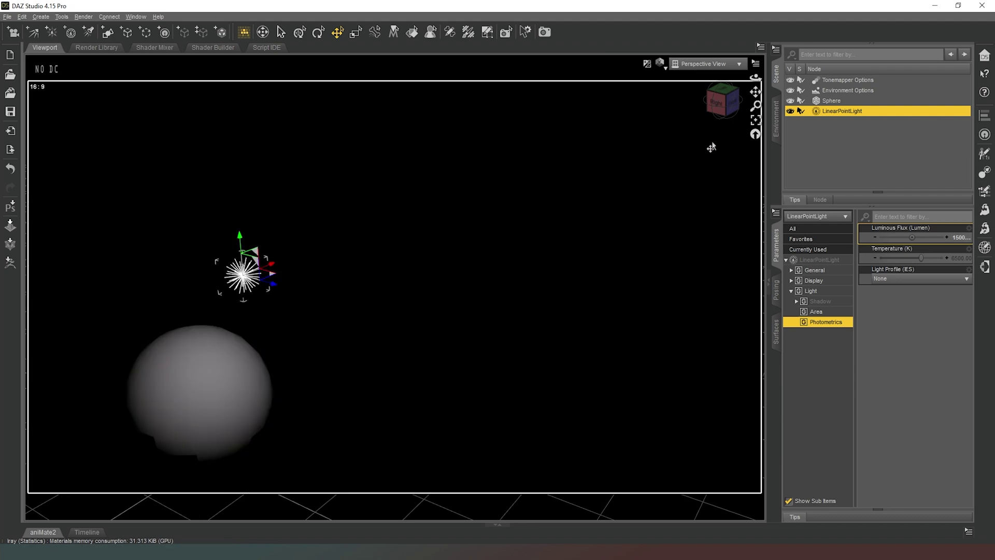
left_click_drag(711, 147, 720, 145)
left_click_drag(723, 107, 699, 119)
middle_click_drag(404, 218, 422, 218)
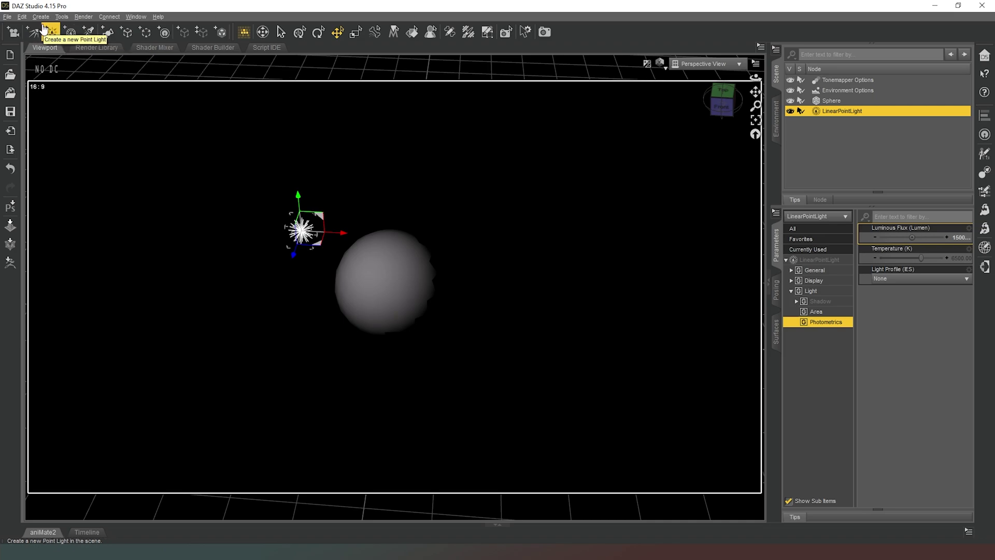
left_click_drag(728, 104, 713, 126)
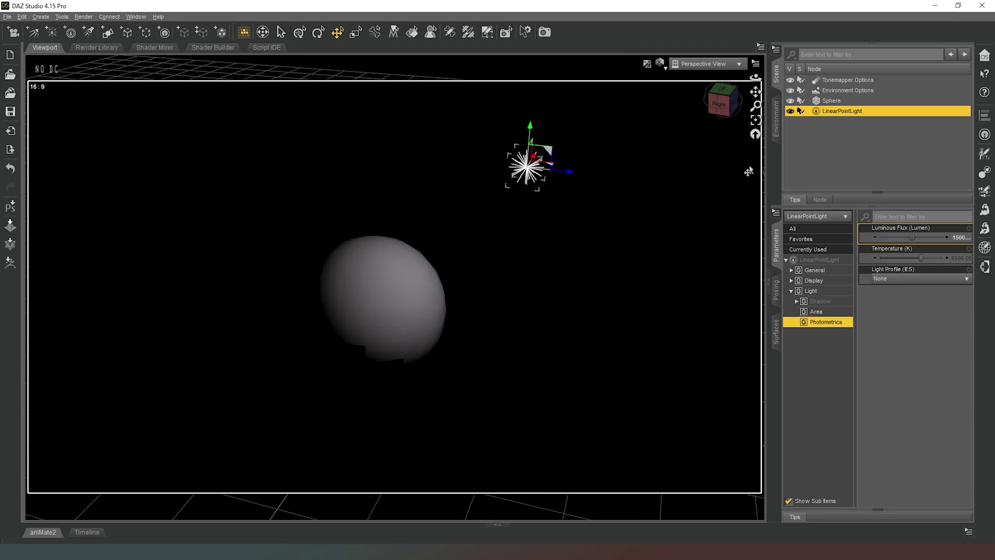
left_click_drag(749, 171, 738, 187)
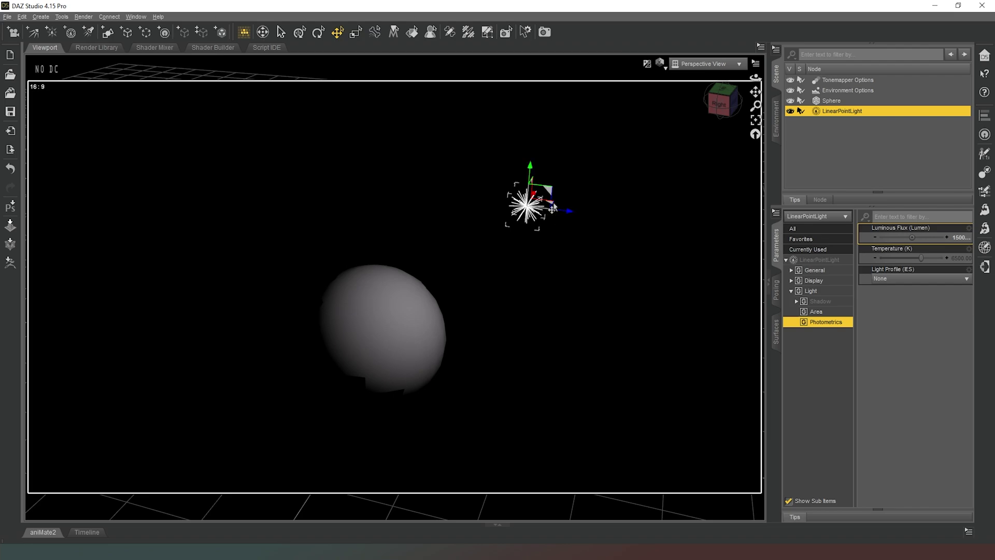
Step: Delete the linear point light and create a spotlight with the default settings
key("Delete")
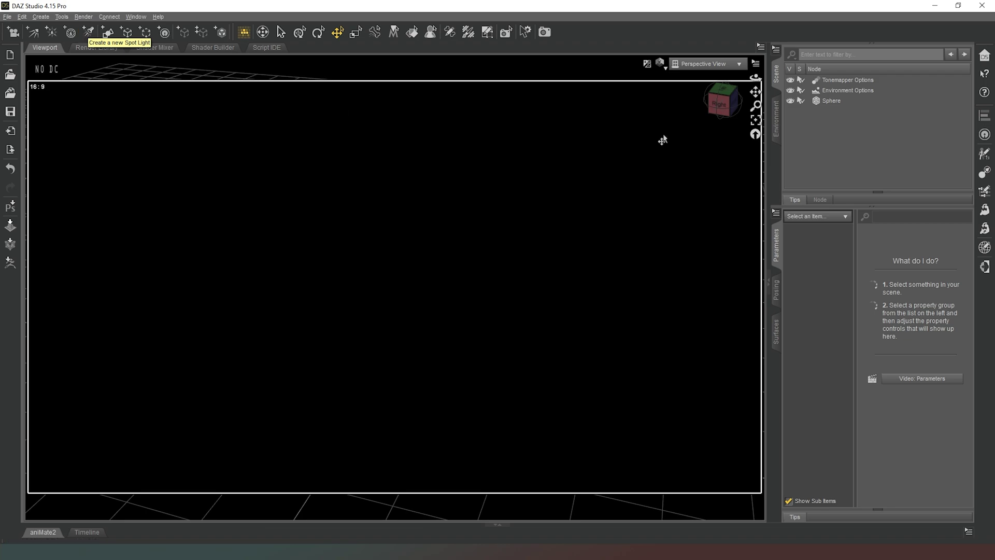
left_click_drag(755, 133, 731, 140)
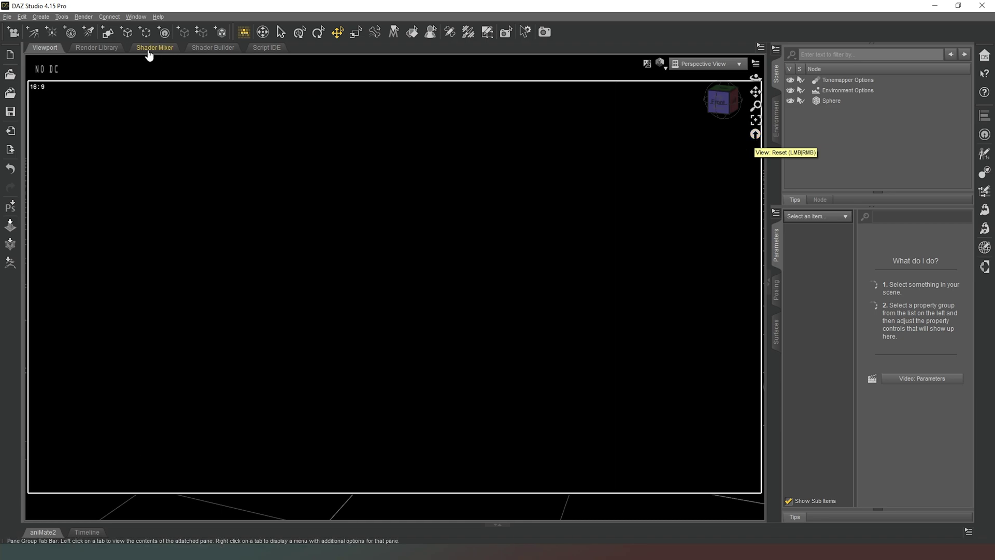
left_click(89, 33)
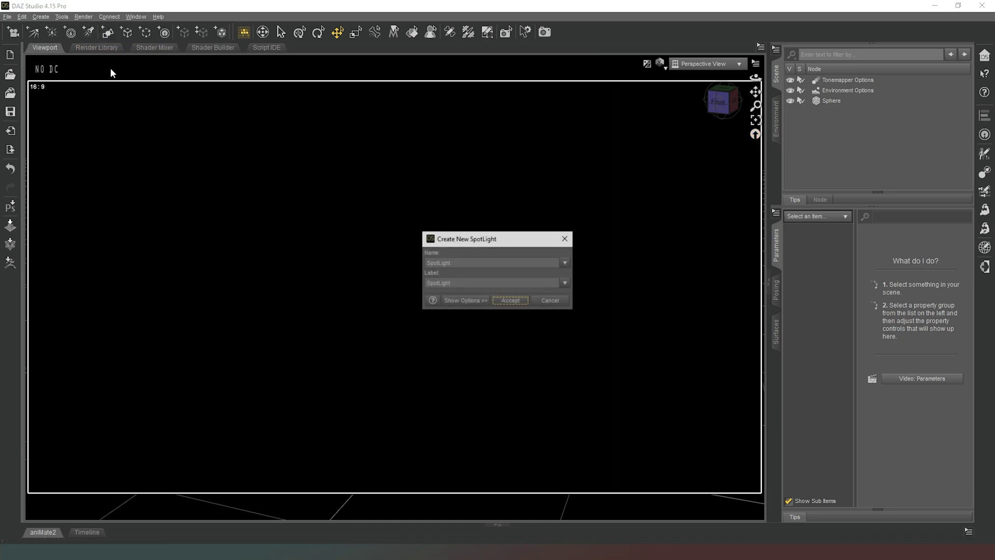
left_click(466, 301)
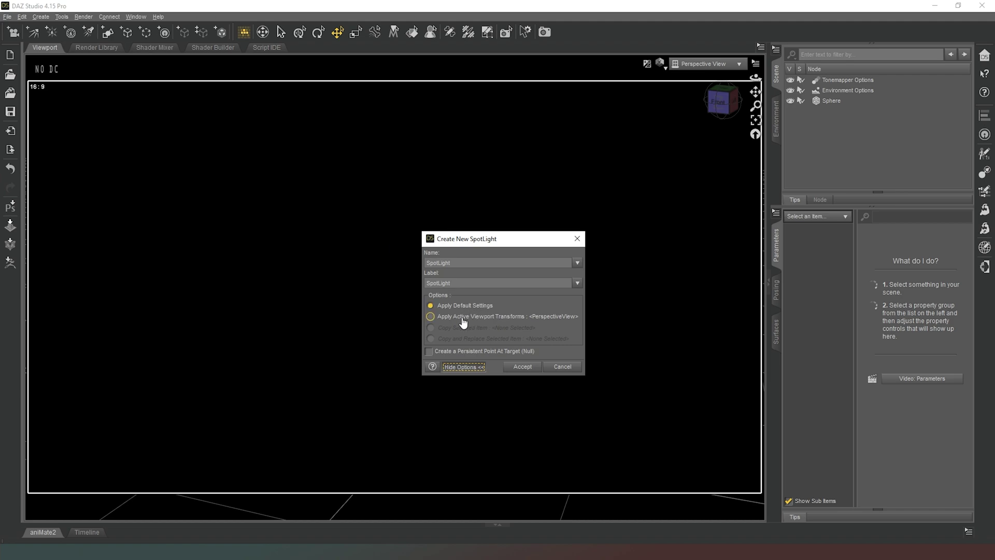
left_click(522, 367)
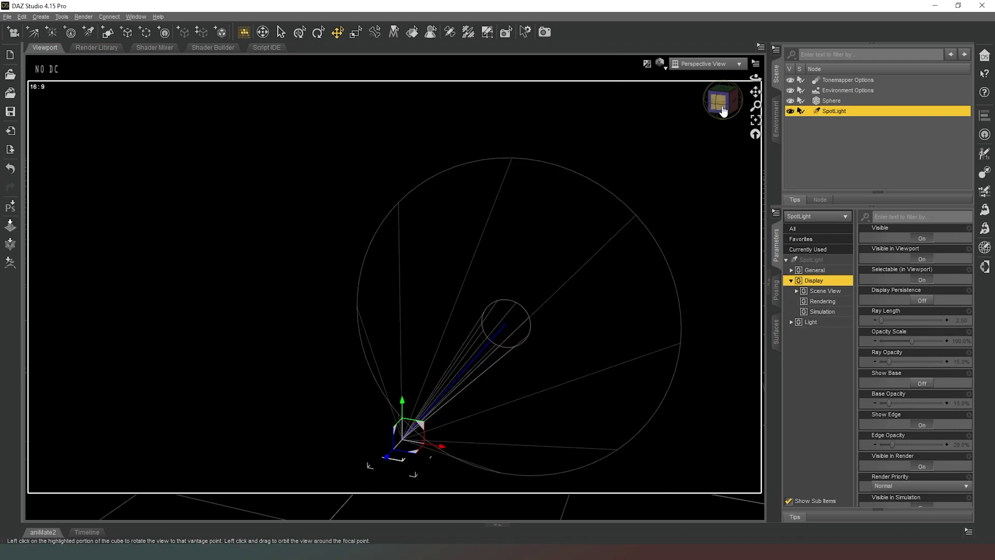
Step: Raise the spotlight's luminous flux in its light parameters
mouse_move(722, 109)
left_mouse_down()
mouse_move(692, 111)
mouse_move(731, 124)
mouse_move(725, 103)
left_mouse_up()
scroll(749, 218, "down", 4)
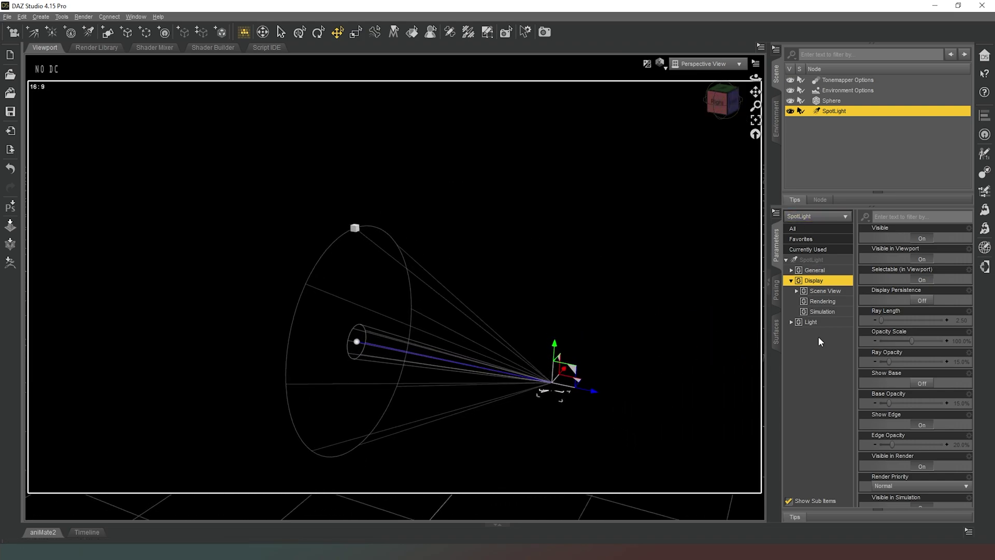
left_click(809, 322)
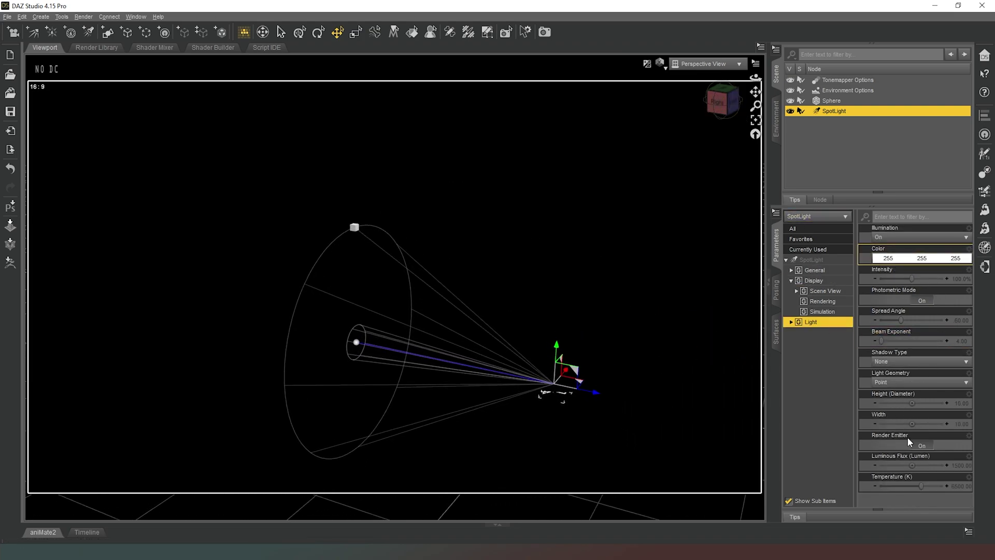
left_click(962, 466)
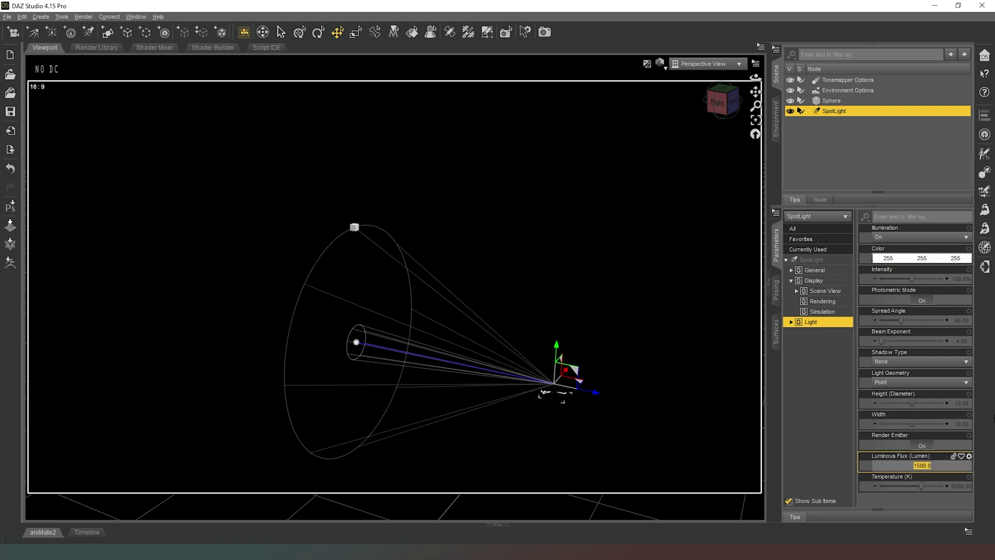
key("Return")
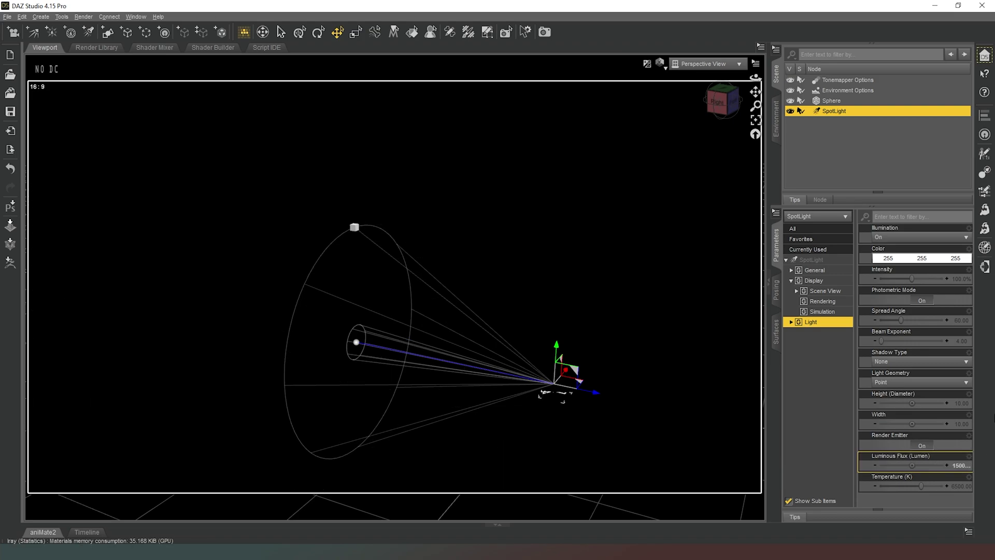
Step: Move the sphere away from the spotlight along the Z axis to about -236.29
left_click_drag(734, 111, 643, 103)
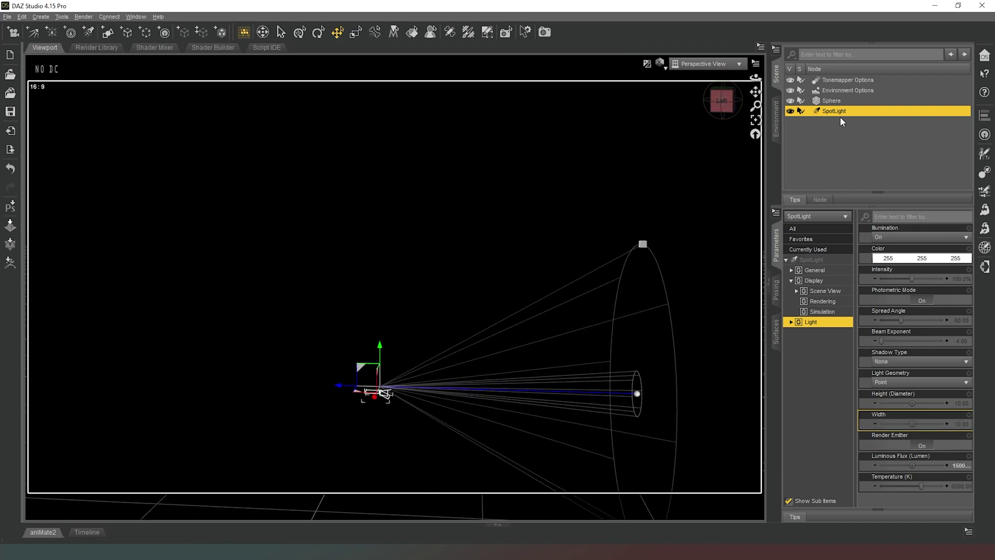
left_click(832, 101)
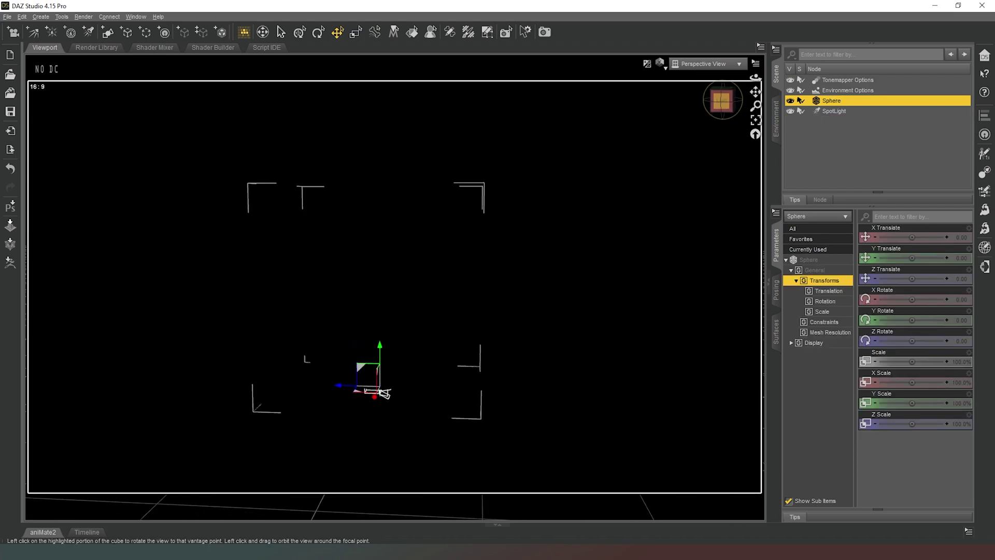
left_click_drag(721, 101, 741, 115)
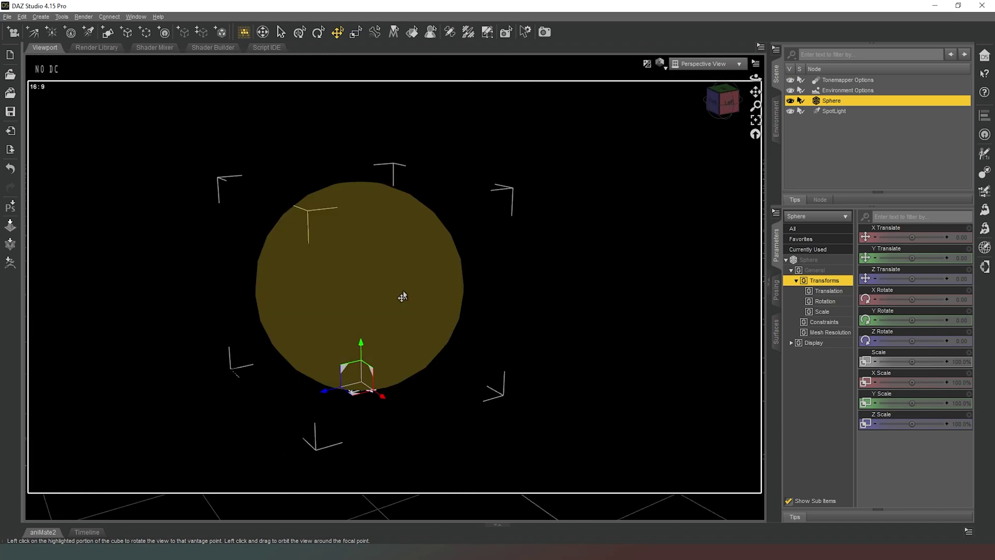
left_click_drag(327, 394, 384, 405)
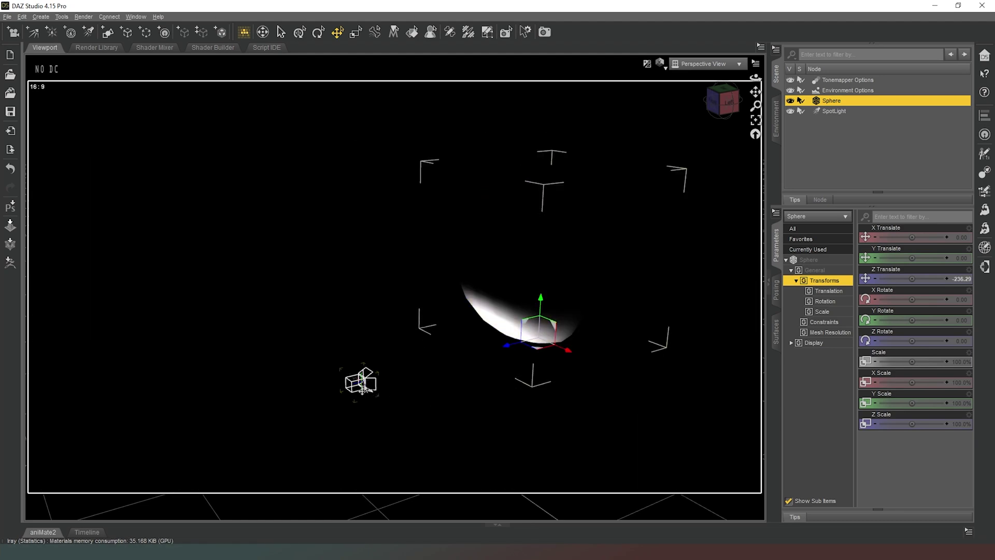
Step: Move the spotlight upward and farther back from the sphere so its beam points at the sphere
left_click(364, 388)
left_click_drag(346, 372, 210, 310)
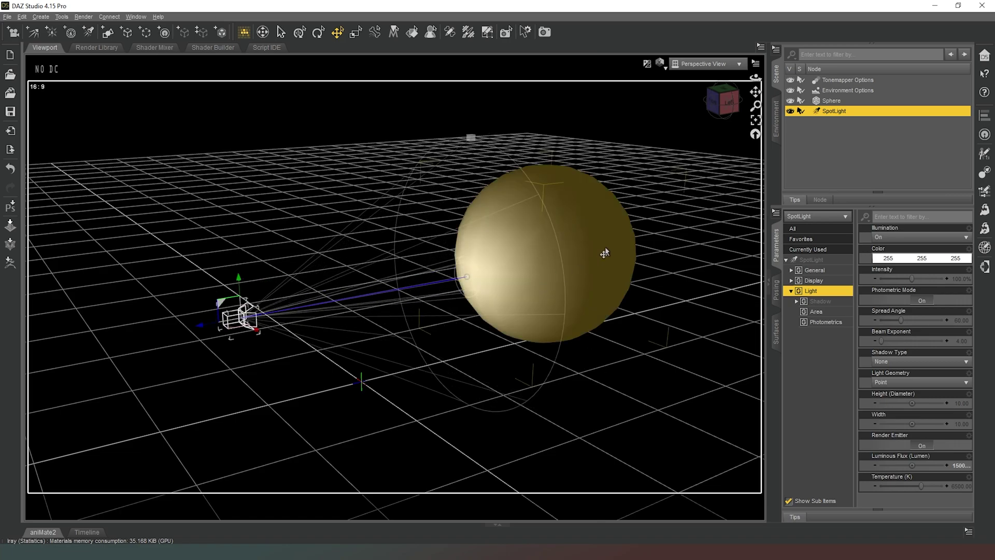
Step: Narrow the spotlight's spread angle to about 29.83 and set its height (diameter) to about 8.20
mouse_move(734, 101)
left_mouse_down()
mouse_move(702, 110)
mouse_move(725, 113)
left_mouse_up()
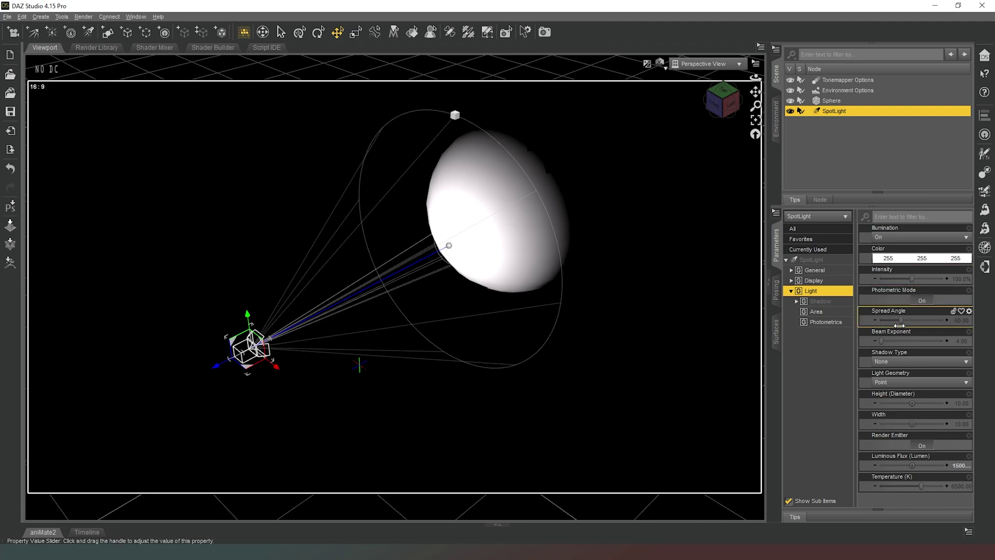
mouse_move(900, 325)
left_mouse_down()
mouse_move(923, 320)
mouse_move(887, 319)
left_mouse_up()
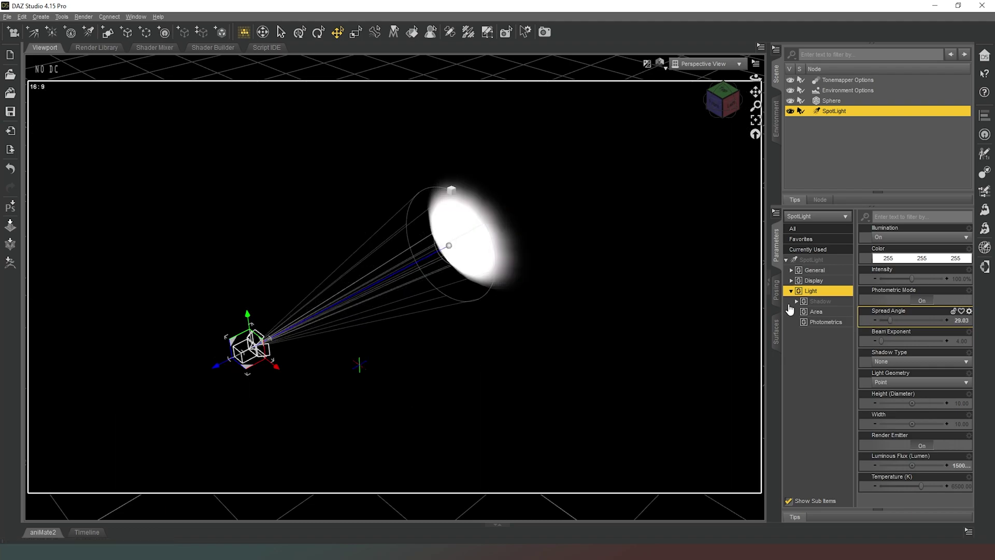
left_click_drag(912, 404, 922, 403)
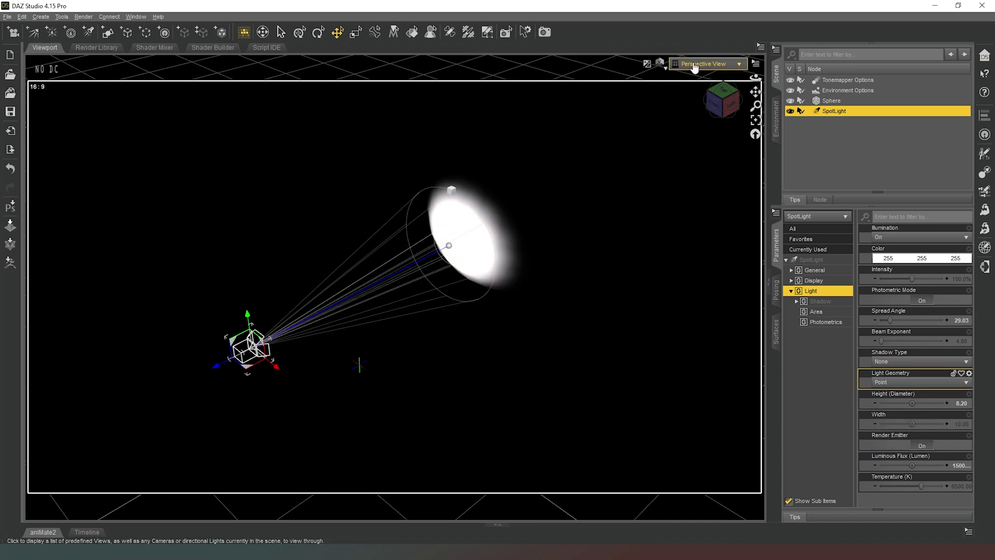
Step: Look through the spotlight in the viewport and rotate its view so the beam swings off the sphere's center
left_click(694, 67)
left_click(679, 153)
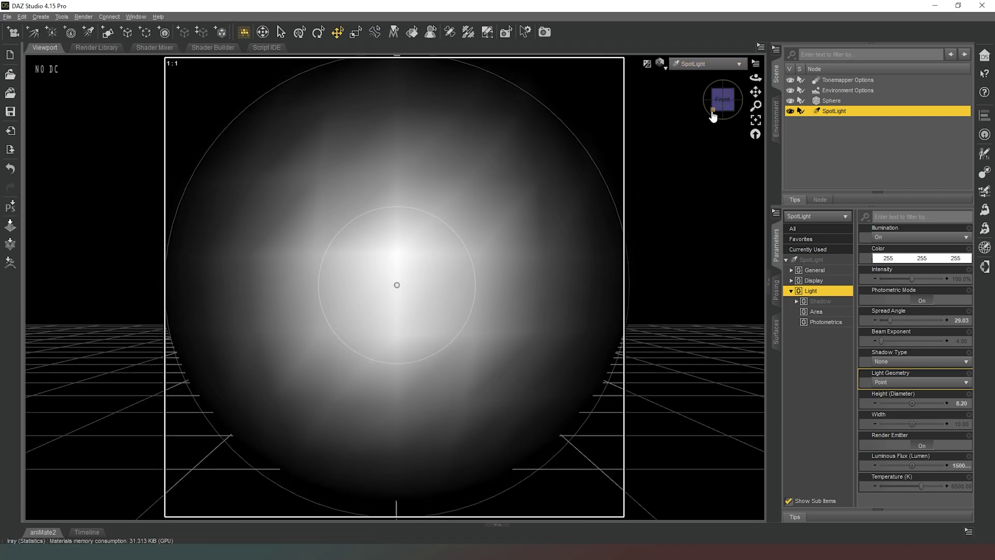
left_click_drag(714, 116, 769, 93)
Step: Frame the sphere in the spotlight's view and orbit the spotlight to shine on it from above
left_click(840, 90)
left_click(832, 102)
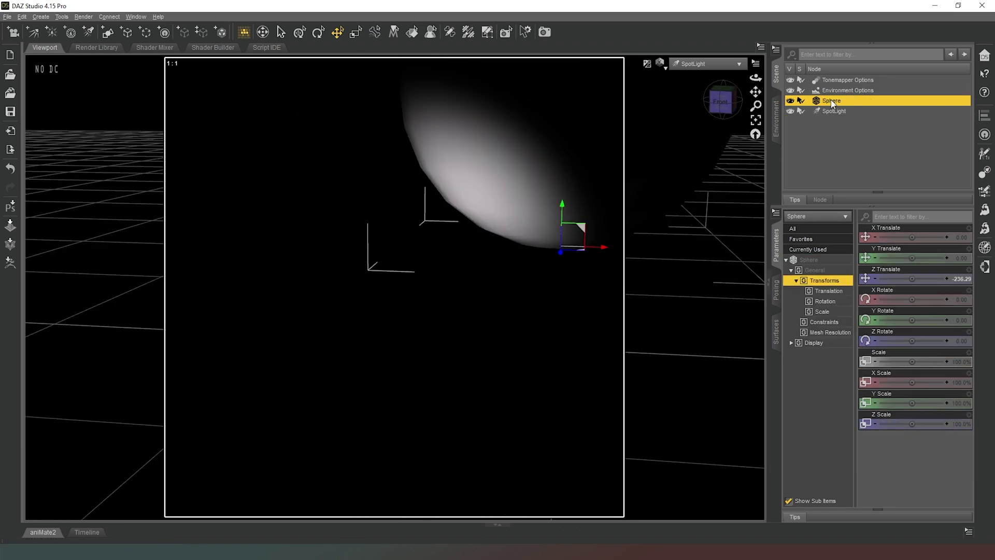
left_click(755, 121)
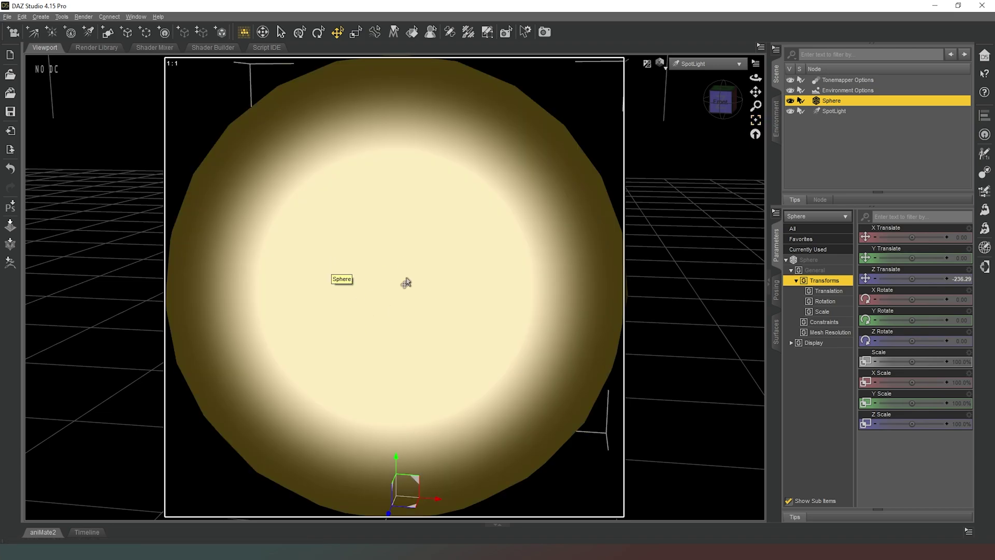
left_click_drag(722, 103, 706, 117)
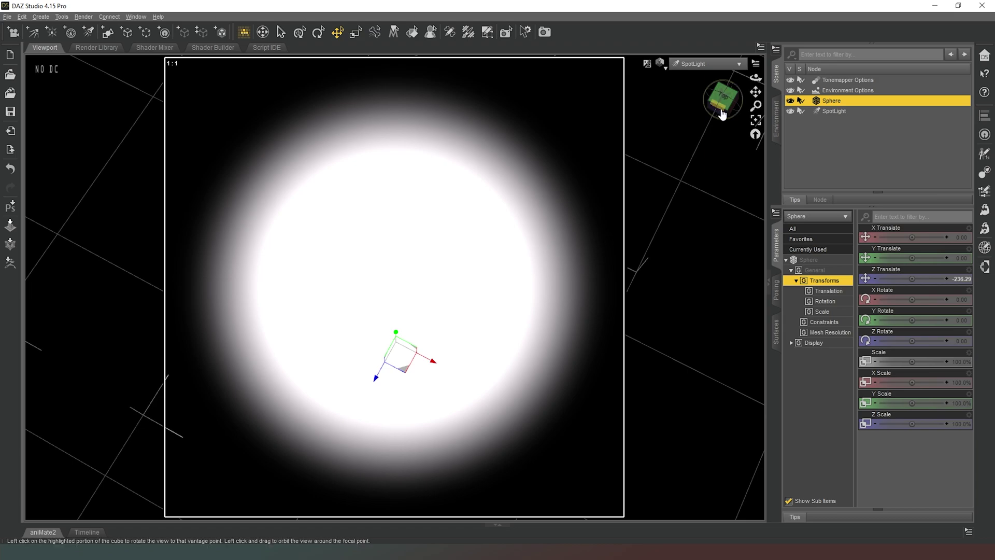
Step: Return the viewport to Perspective View and delete the spotlight from the scene
left_click(708, 64)
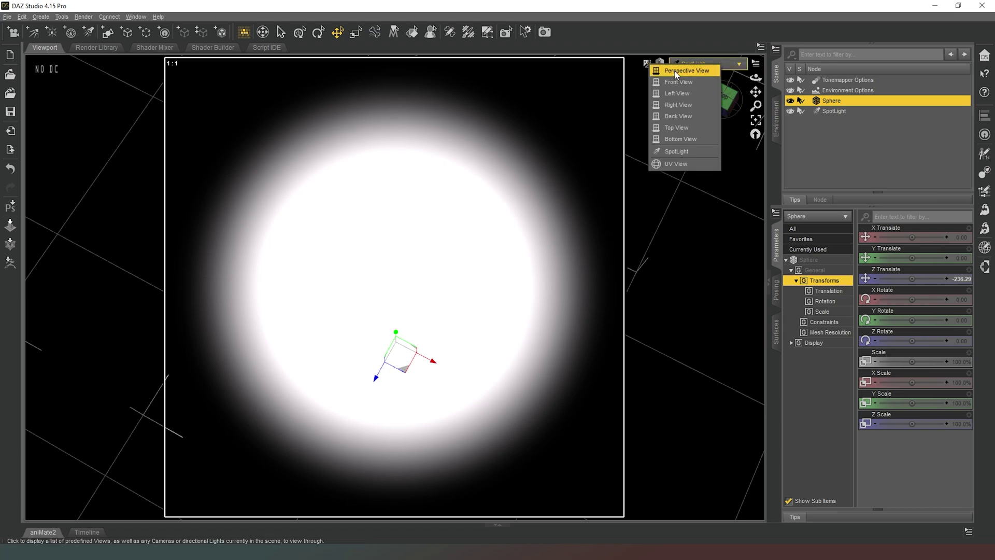
left_click(676, 72)
left_click(755, 136)
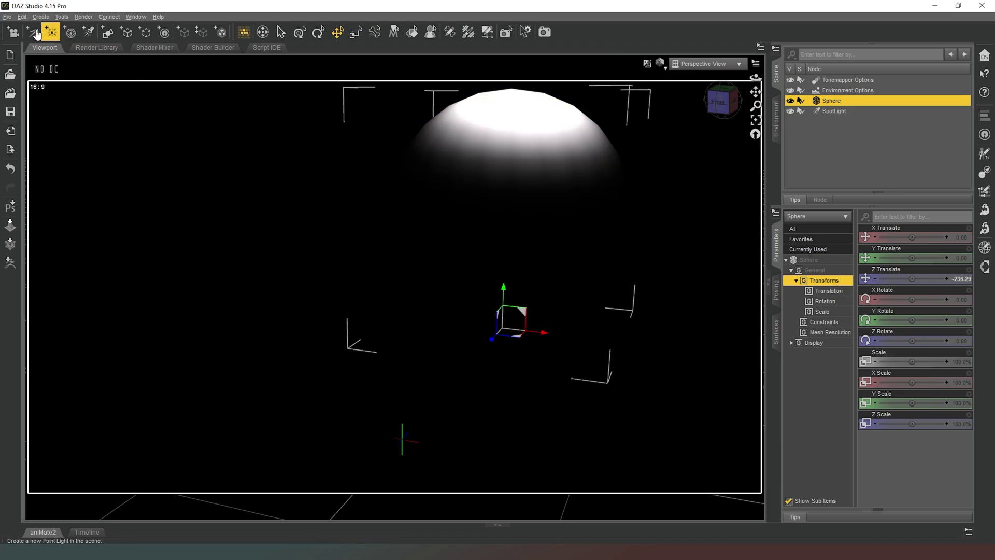
left_click(839, 113)
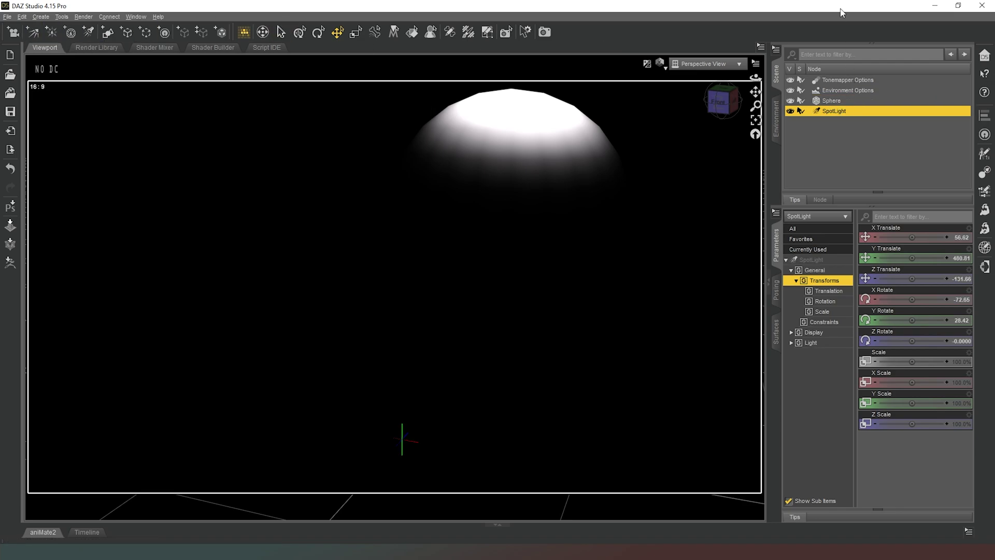
key("Delete")
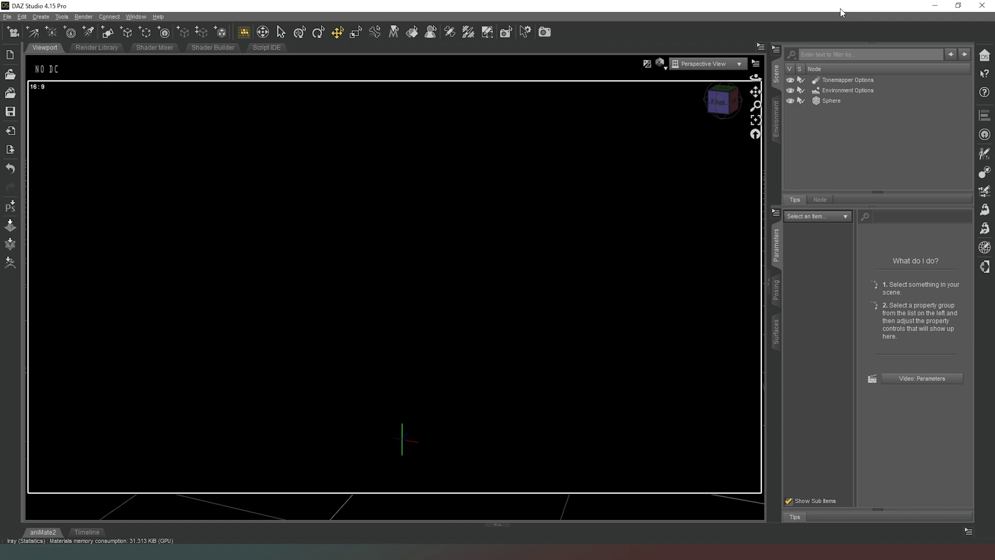
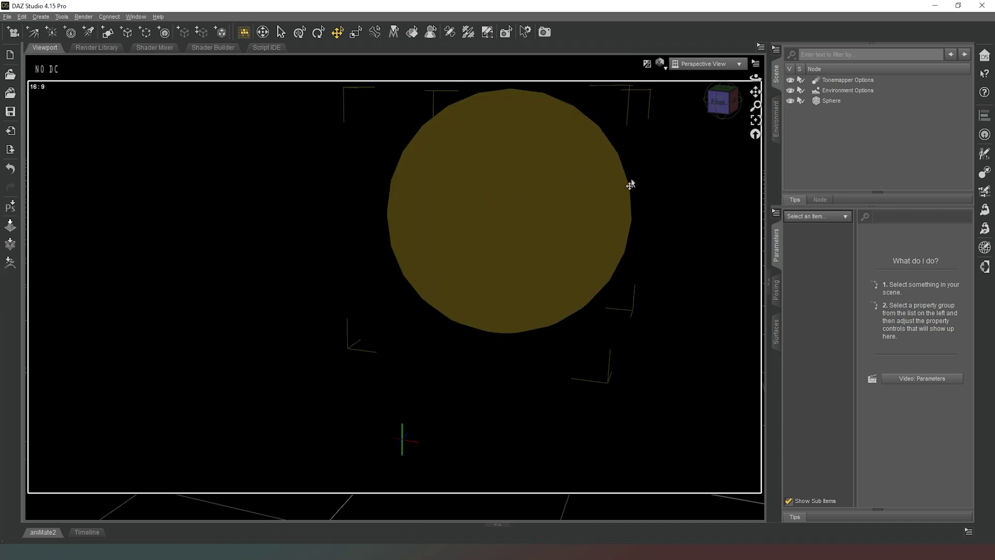
Step: Create a second sphere primitive at the world center with a 0.01 m diameter, 12 segments and 24 sides
left_click(829, 101)
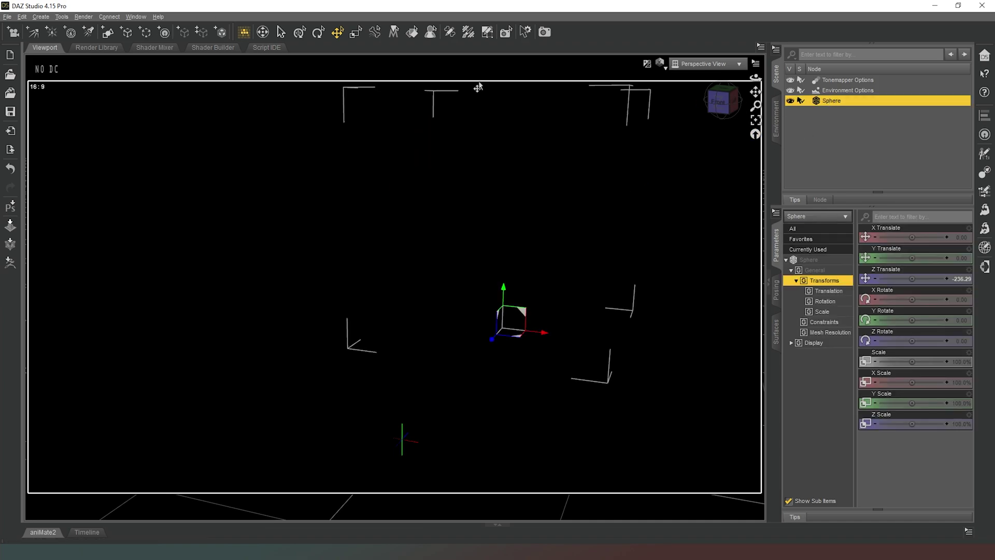
left_click(108, 39)
left_click(515, 240)
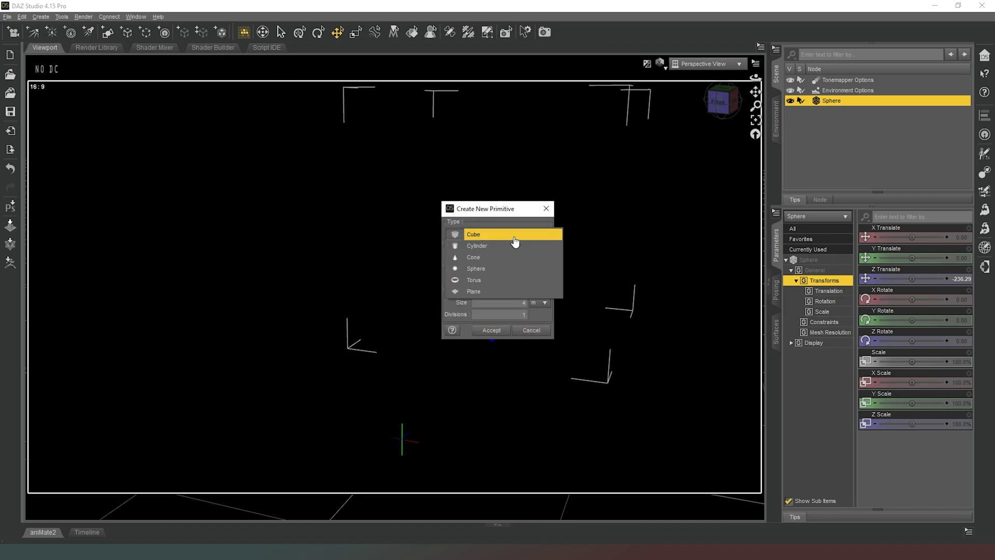
left_click(507, 269)
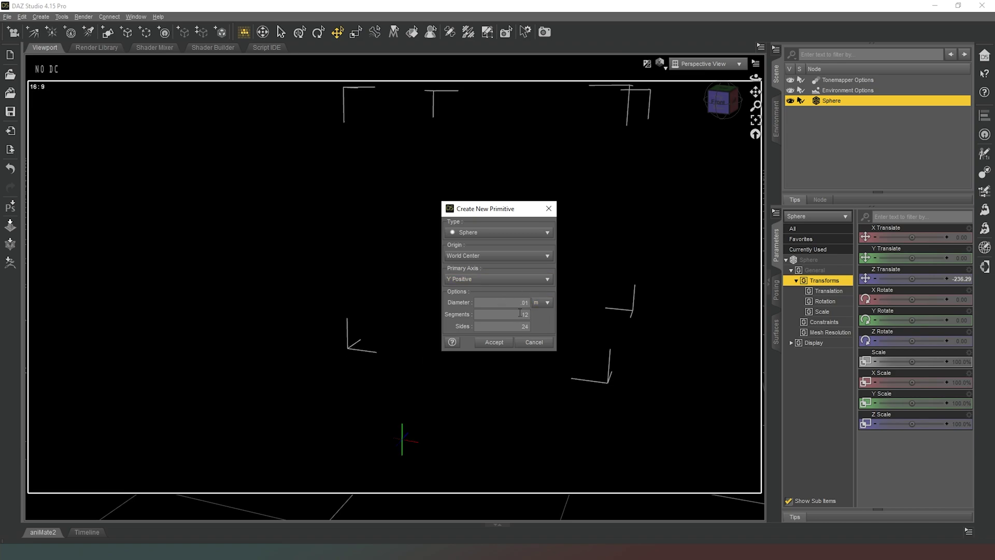
left_click(495, 342)
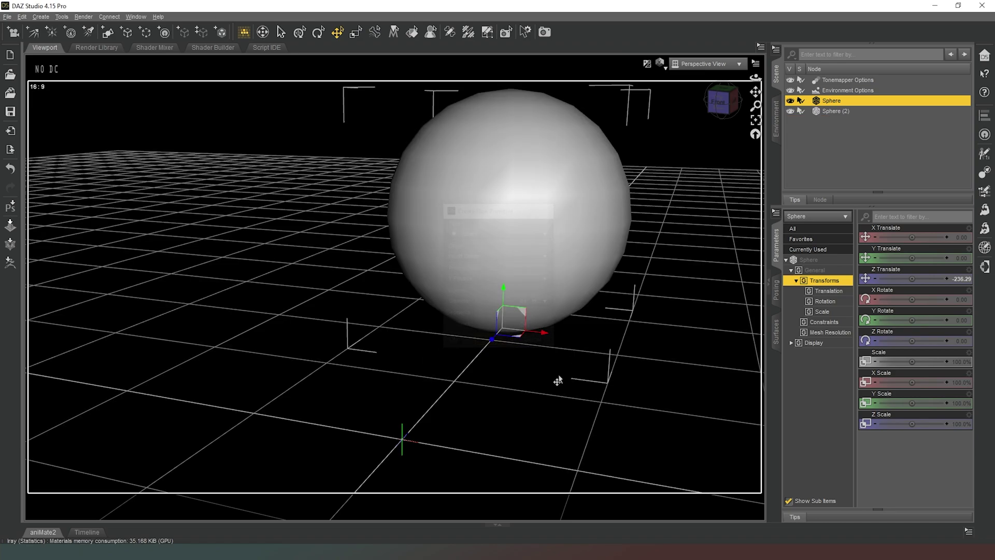
Step: Make the new small sphere's Default surface emissive by setting its Emission Color to white (255, 255, 255)
left_click(837, 111)
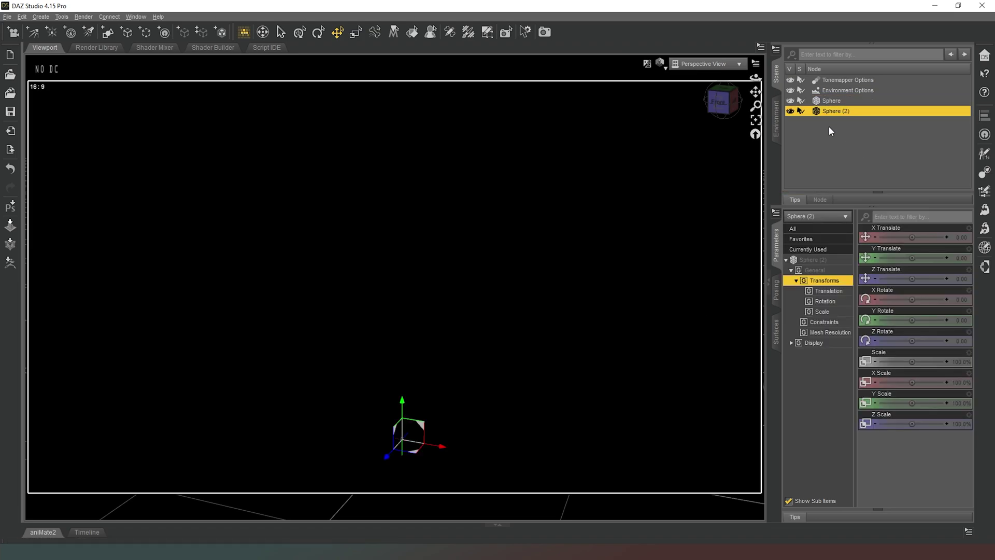
left_click(774, 342)
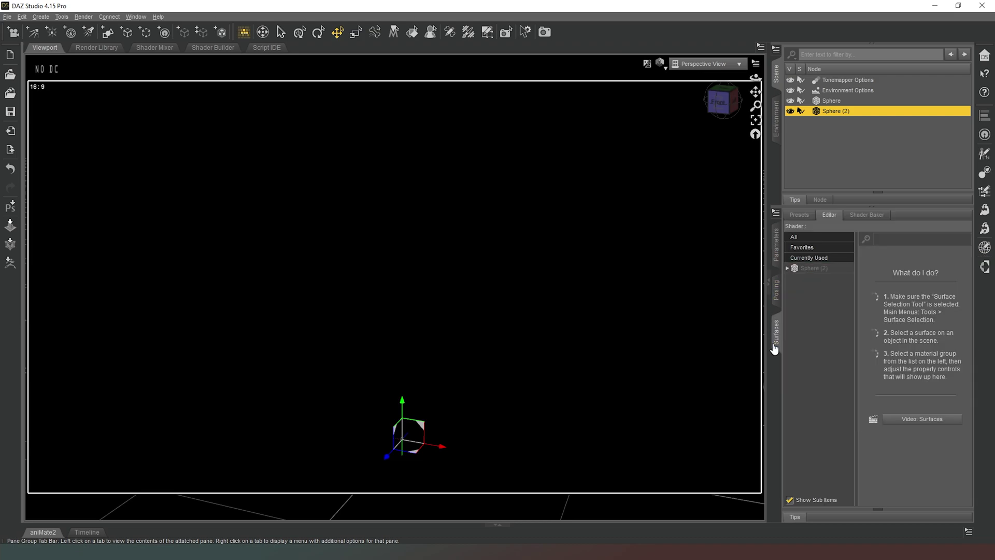
left_click(787, 268)
left_click(792, 279)
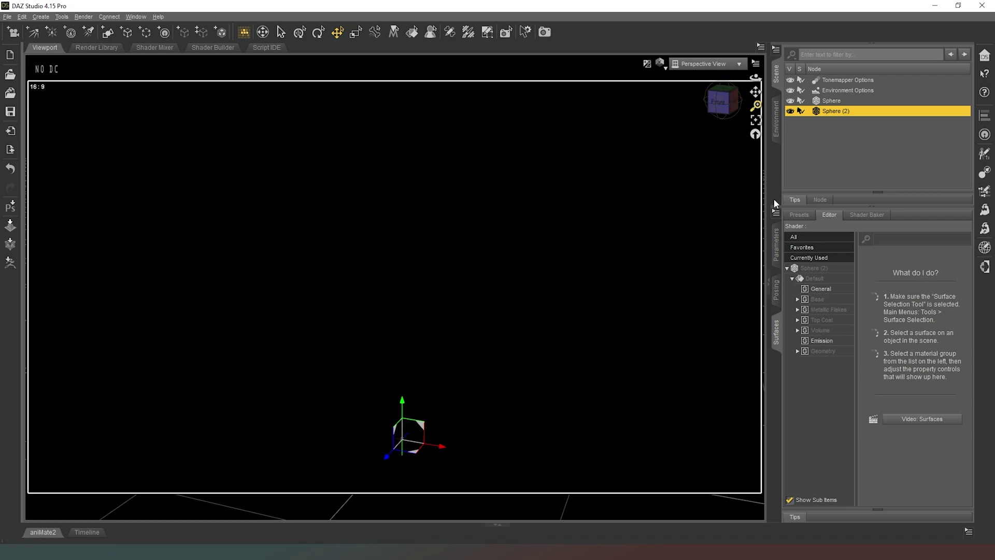
left_click(825, 341)
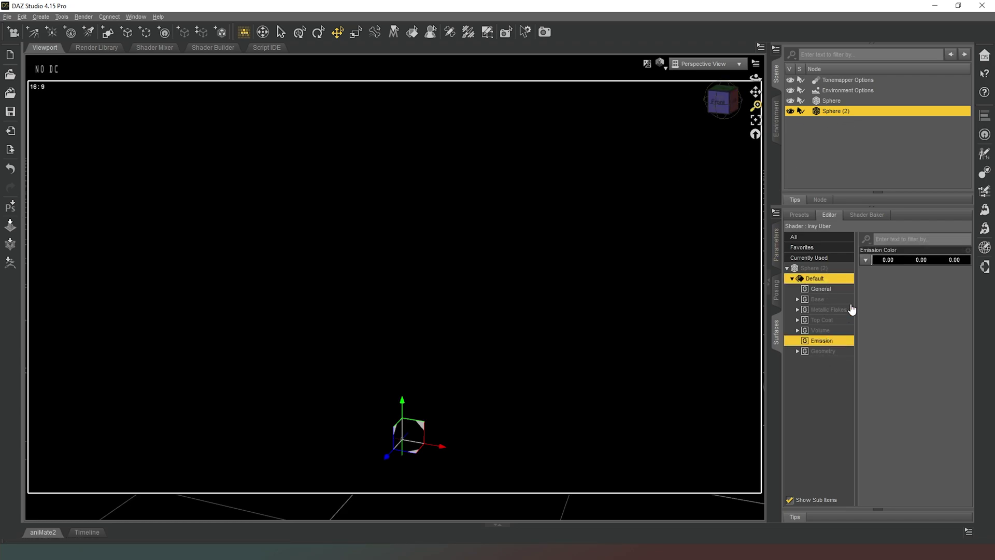
left_click(904, 266)
left_click_drag(620, 238, 601, 162)
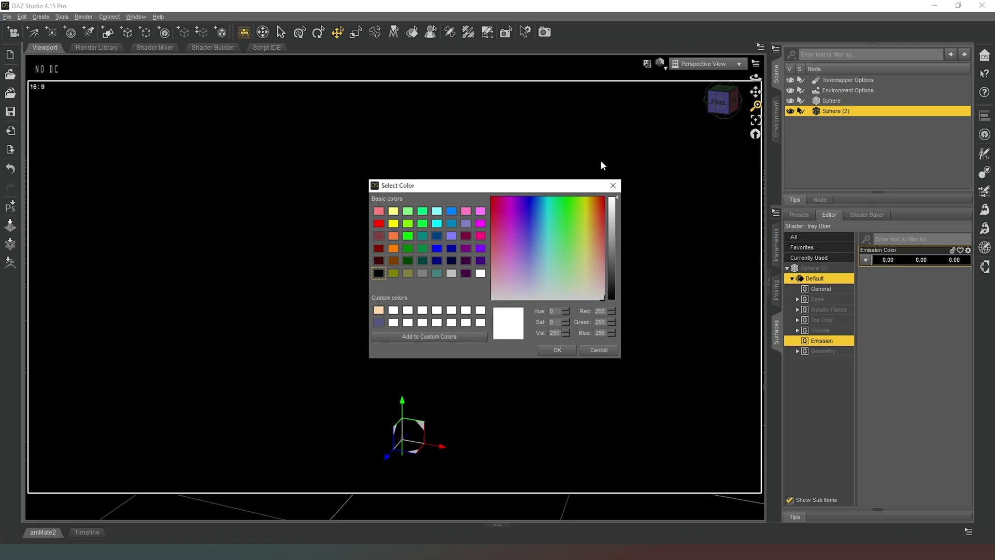
left_click(557, 350)
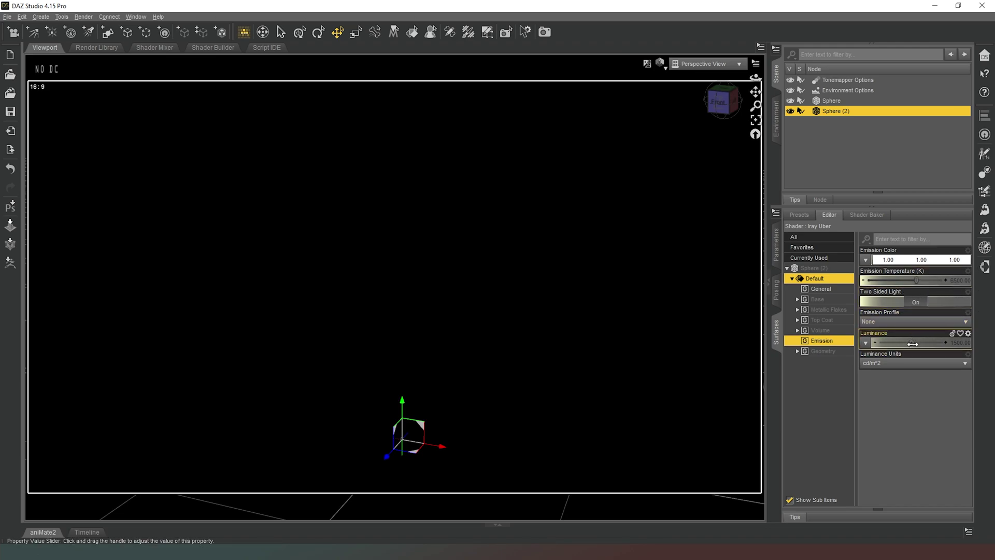
Step: Set the small sphere's luminance units to kcd/m^2 and its luminance to 25000
left_click(914, 365)
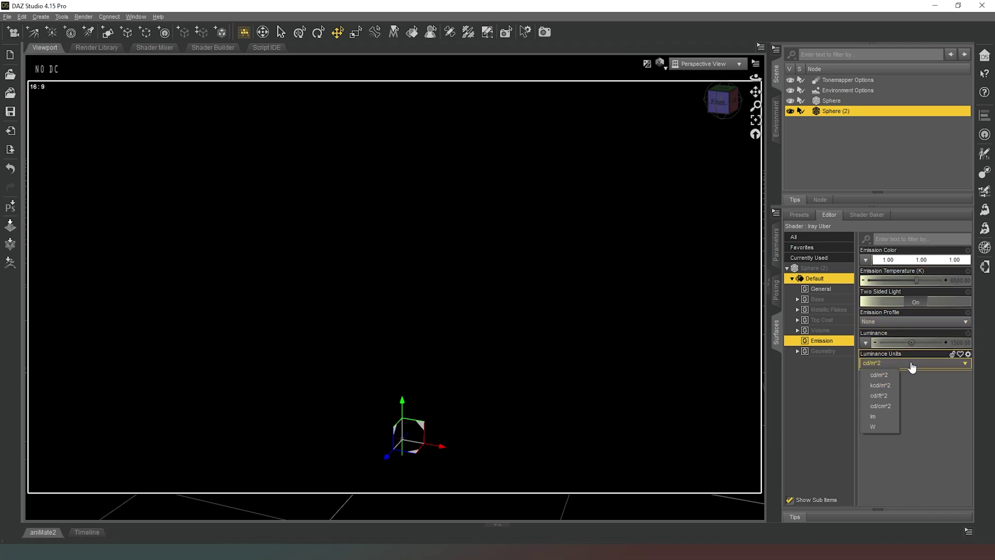
left_click(881, 385)
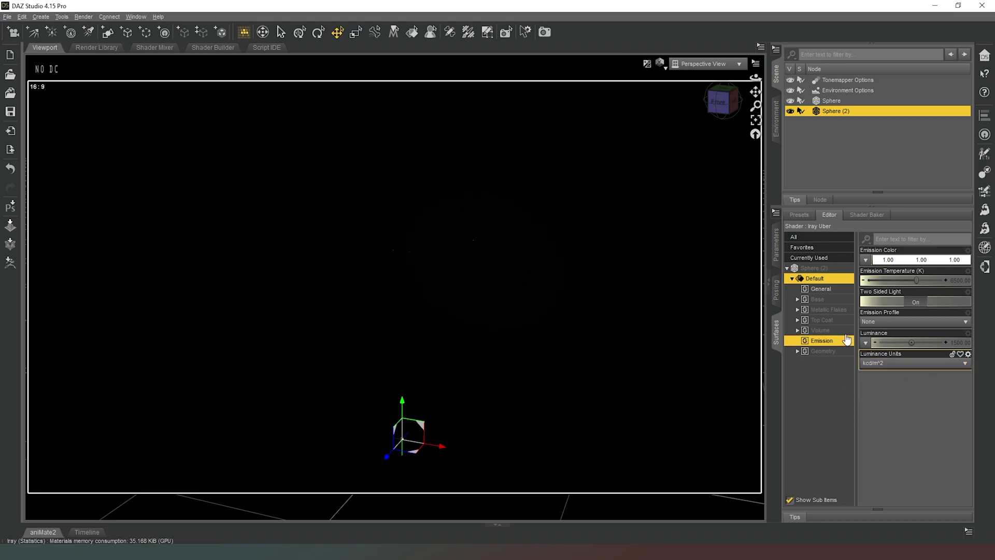
left_click(962, 342)
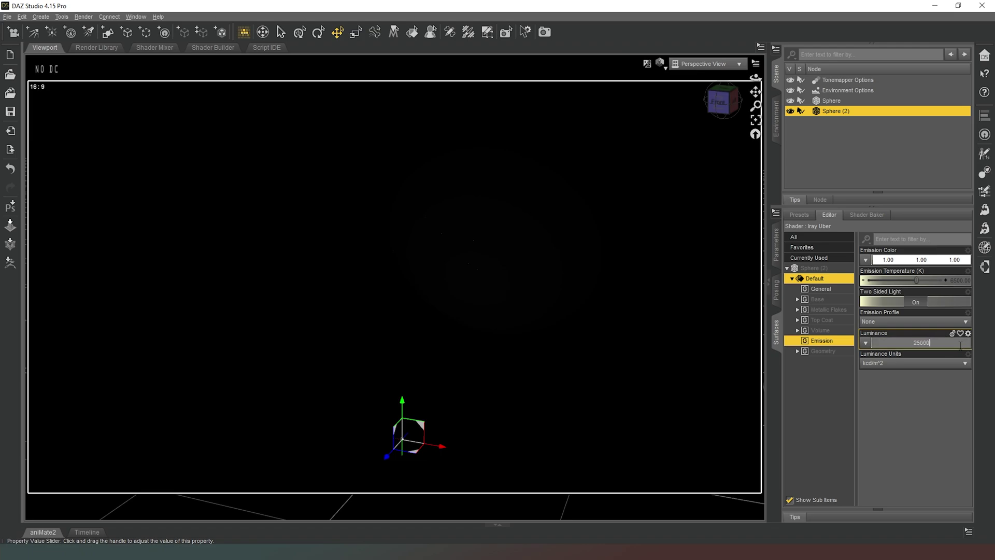
key("Return")
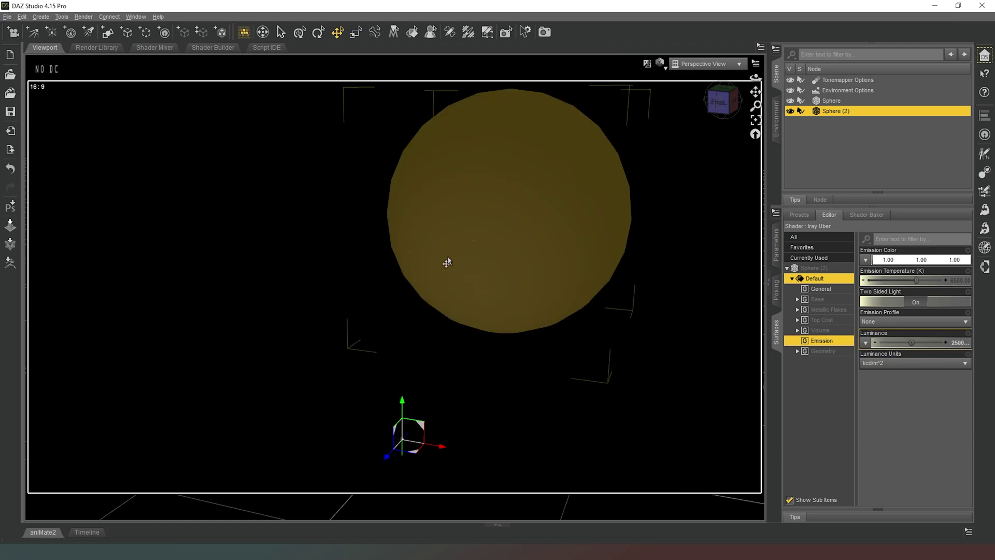
Step: Raise the small emissive sphere to a Y Translate of about 107.17, beside the large sphere
left_click(402, 407)
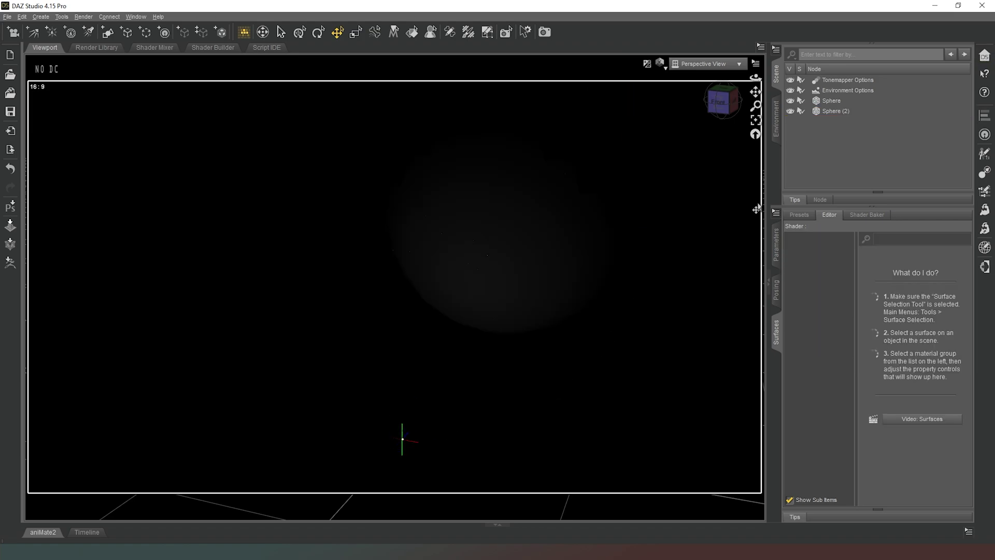
left_click(410, 433)
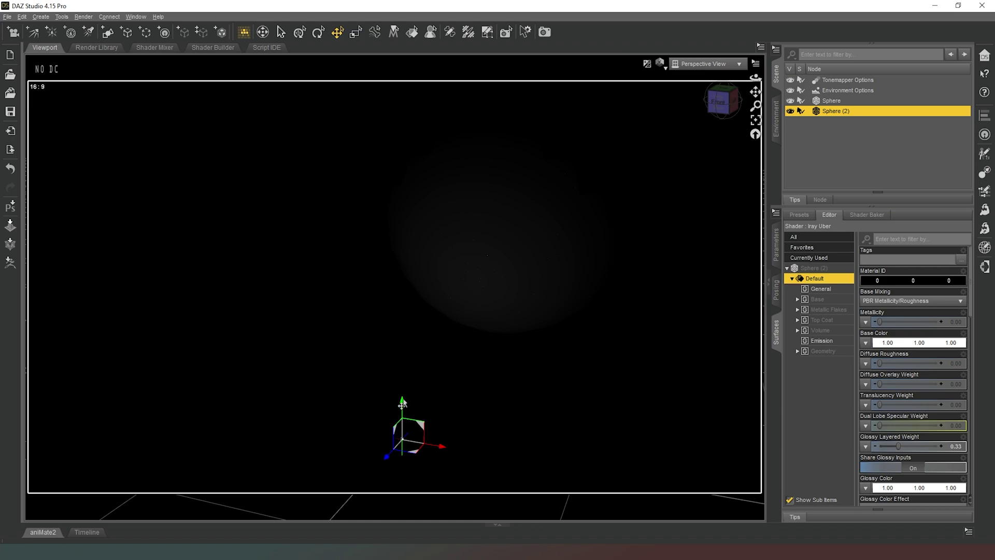
left_click_drag(402, 403, 403, 215)
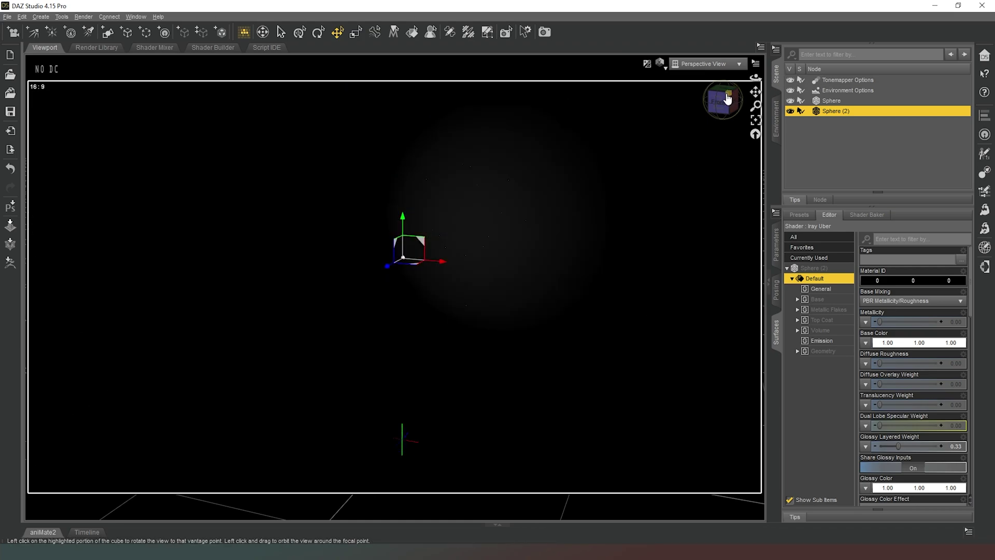
left_click_drag(726, 100, 654, 101)
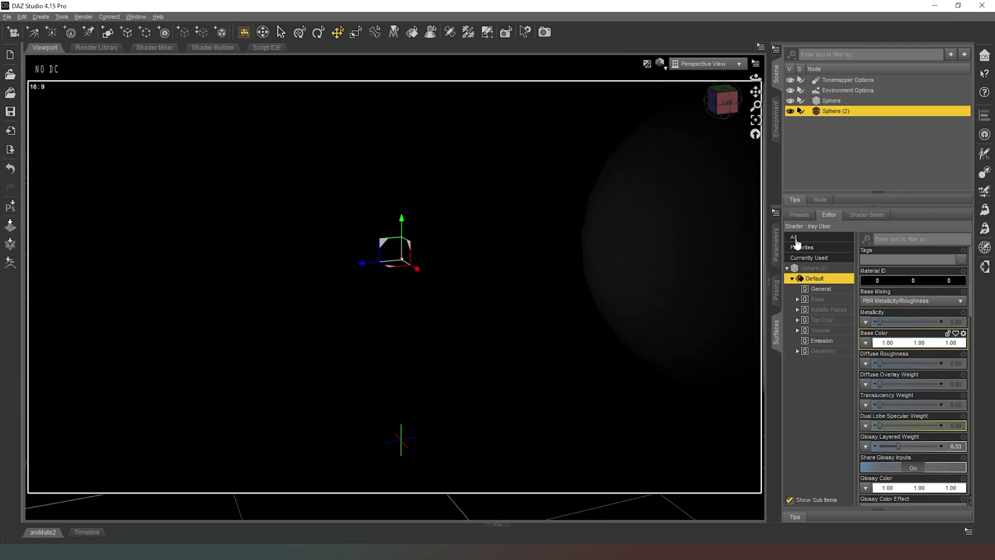
left_click(776, 242)
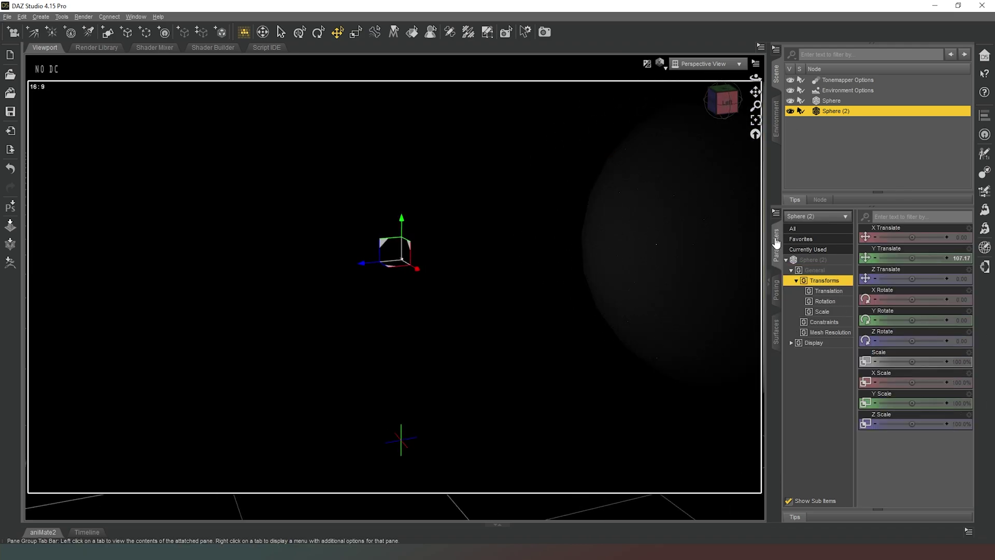
Step: Bring both spheres into view and enlarge the emissive sphere's overall scale to about 460%
left_click(778, 348)
left_click(822, 340)
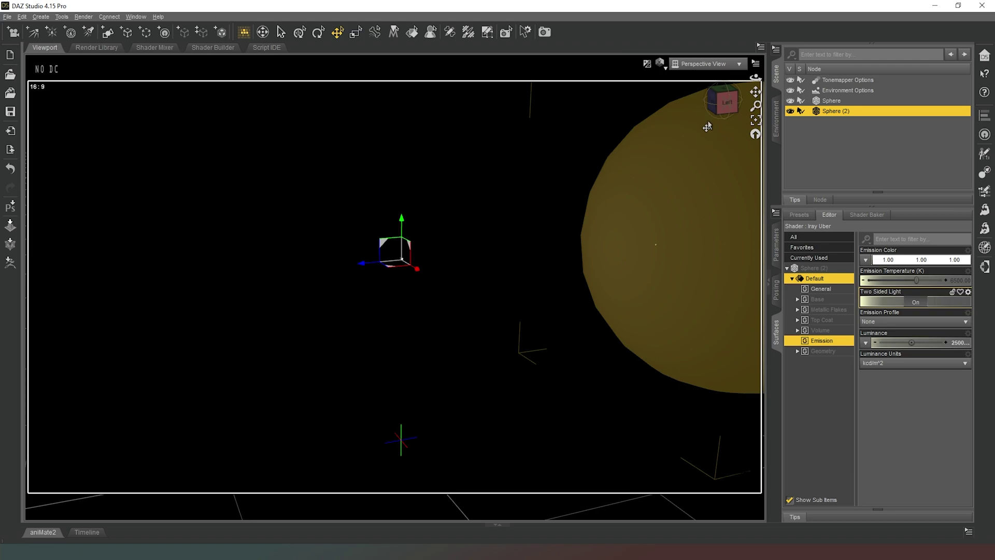
left_click_drag(756, 92, 860, 188)
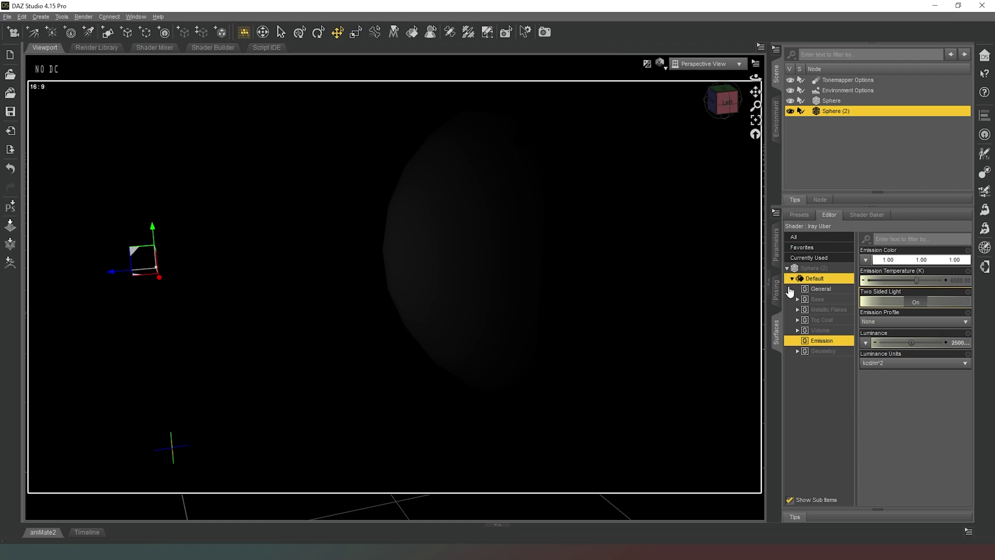
left_click(776, 243)
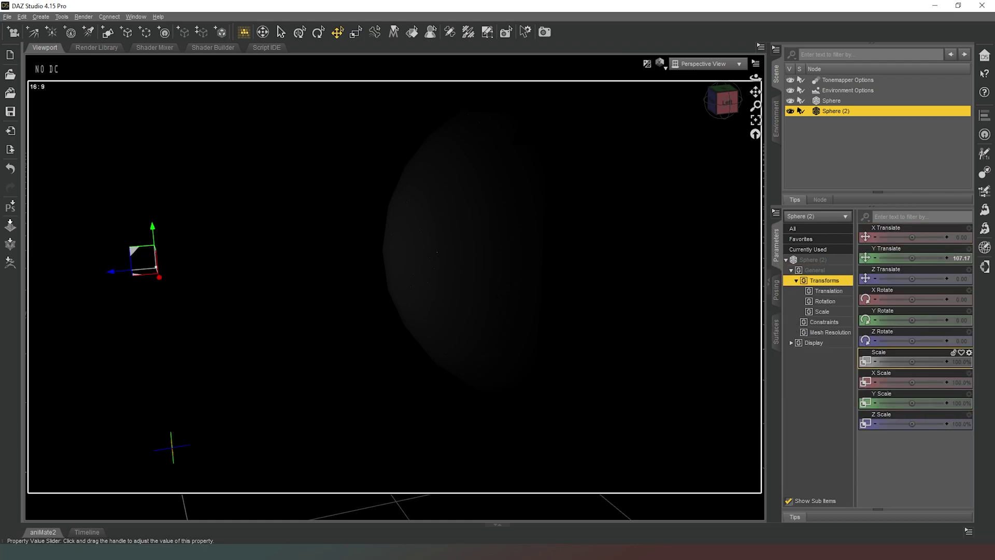
left_click_drag(881, 361, 912, 362)
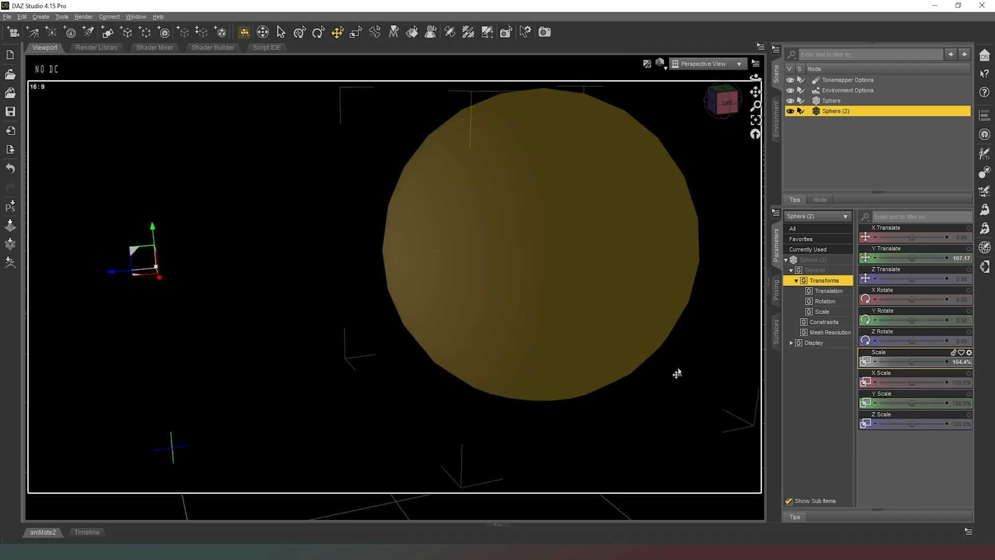
left_click_drag(883, 363, 939, 363)
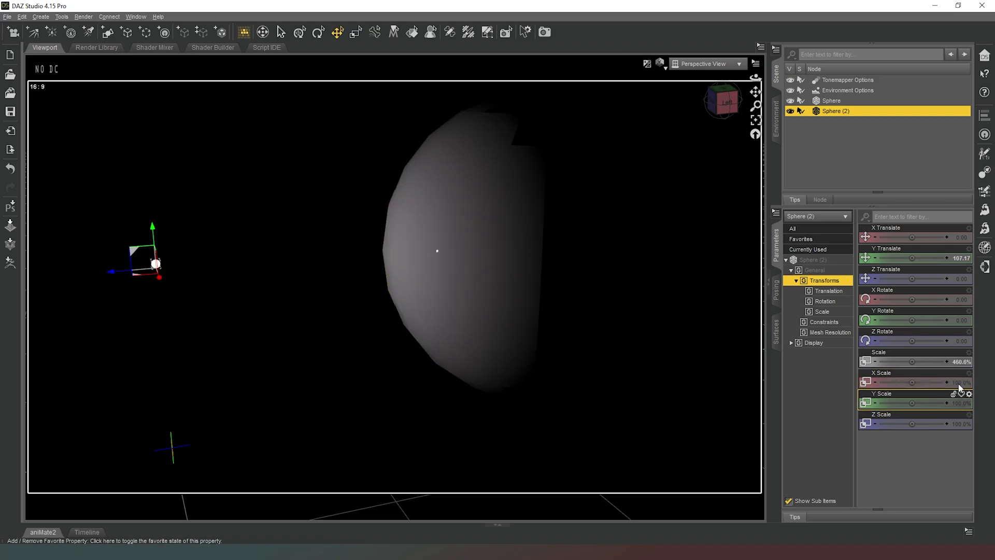
Step: Set the emissive sphere's overall scale to 10000%
left_click(969, 362)
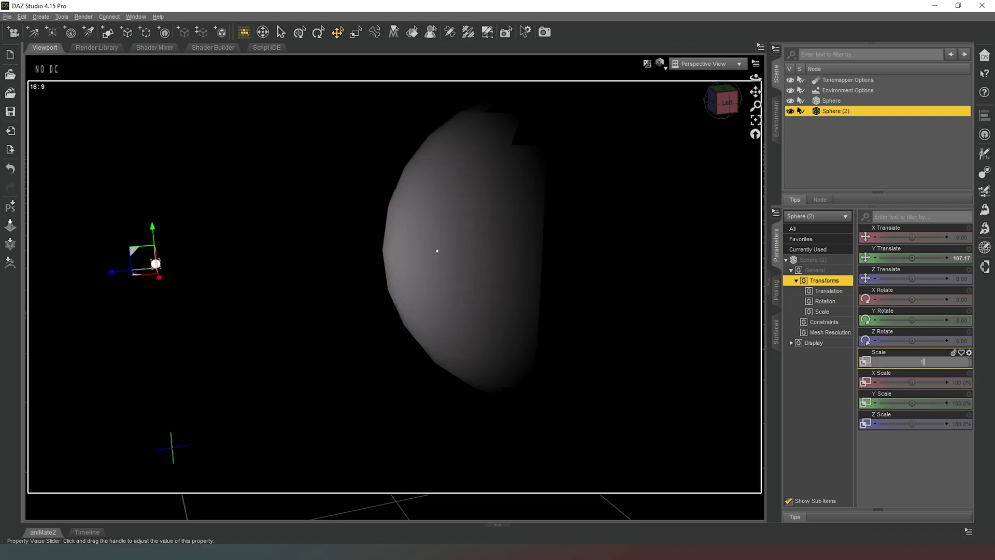
type("10000")
key("Return")
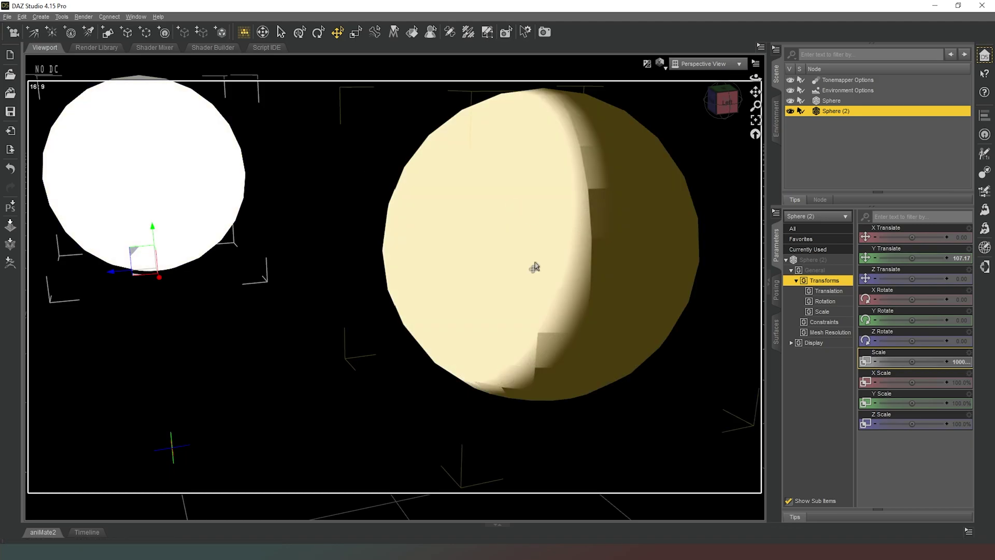
Step: Change the enlarged emissive sphere's luminance units to cd/m^2
left_click(732, 107)
left_click(732, 106)
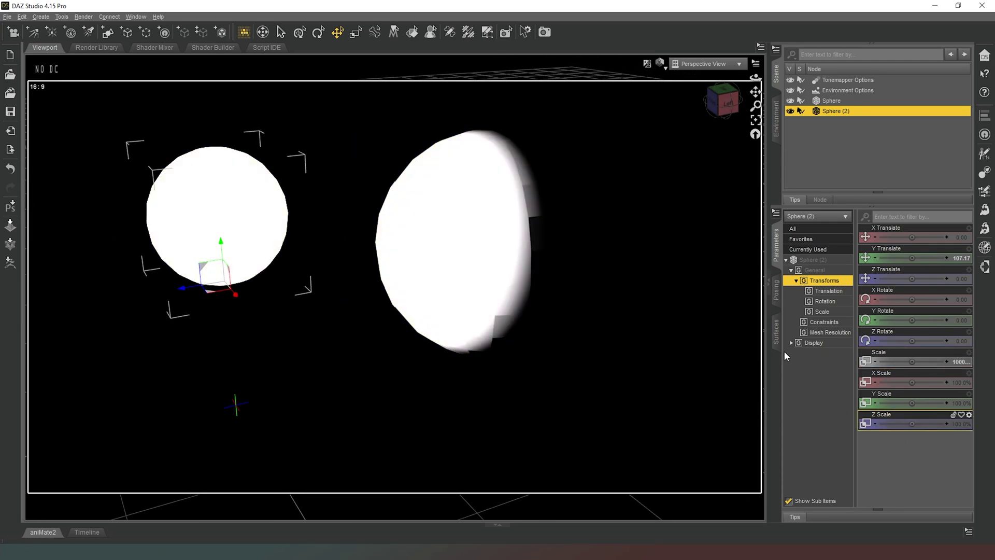
left_click(776, 331)
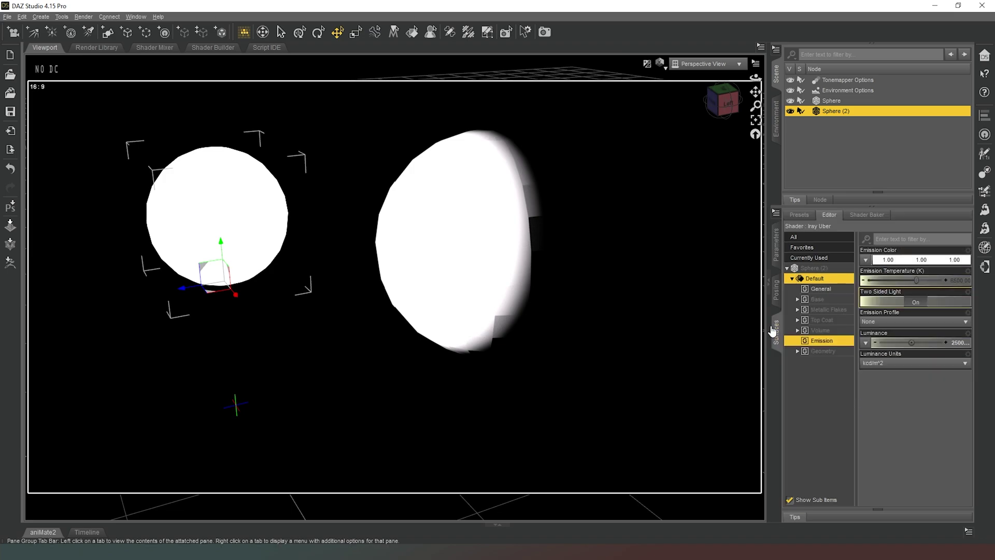
left_click(964, 343)
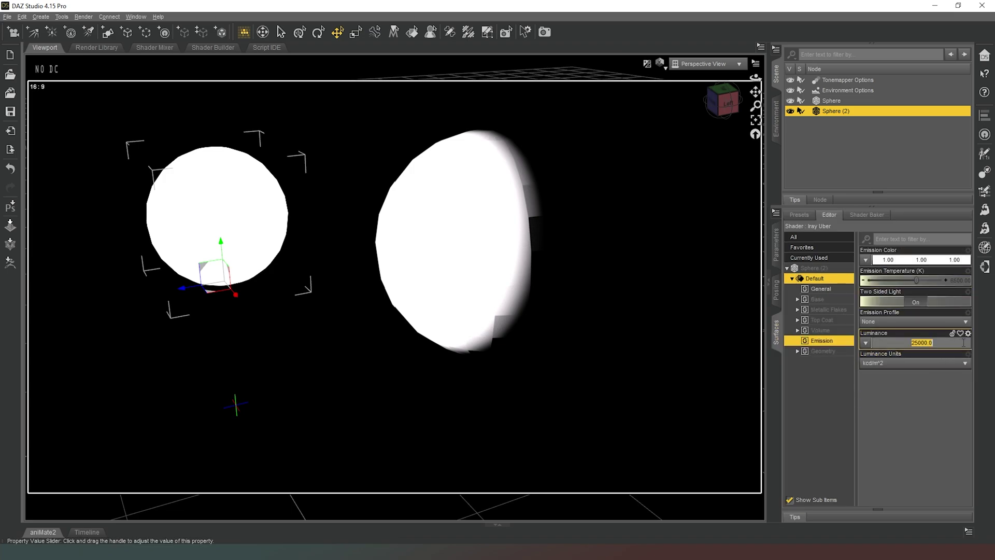
left_click(906, 365)
left_click(880, 375)
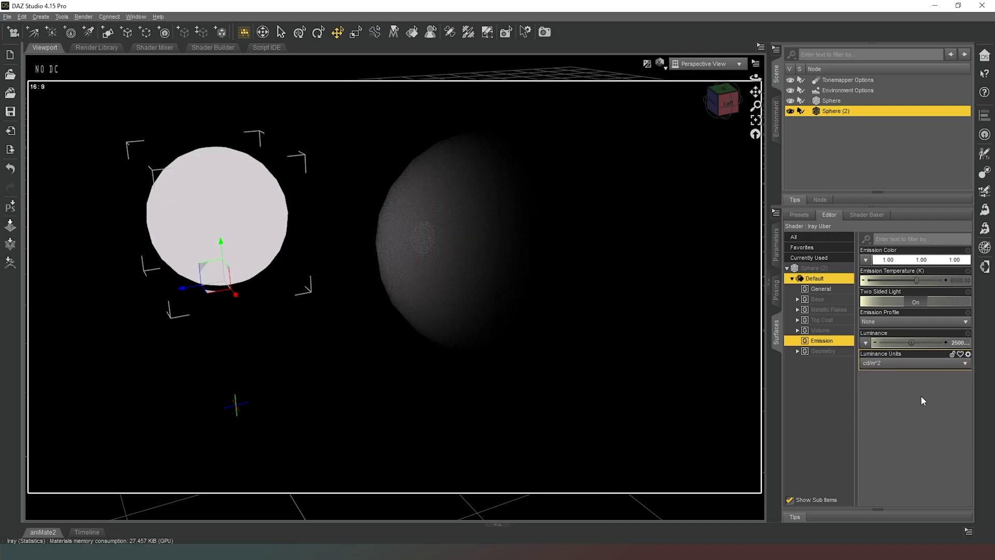
Step: Examine from several angles how the enlarged emissive sphere's light falls across the large neighbouring sphere
left_click_drag(724, 99, 746, 100)
left_click(729, 114)
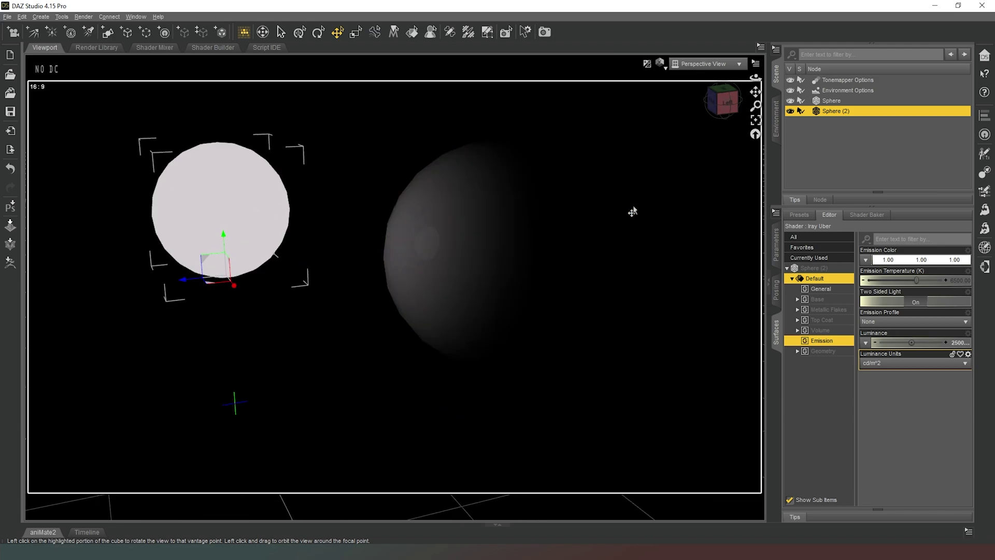
left_click(718, 113)
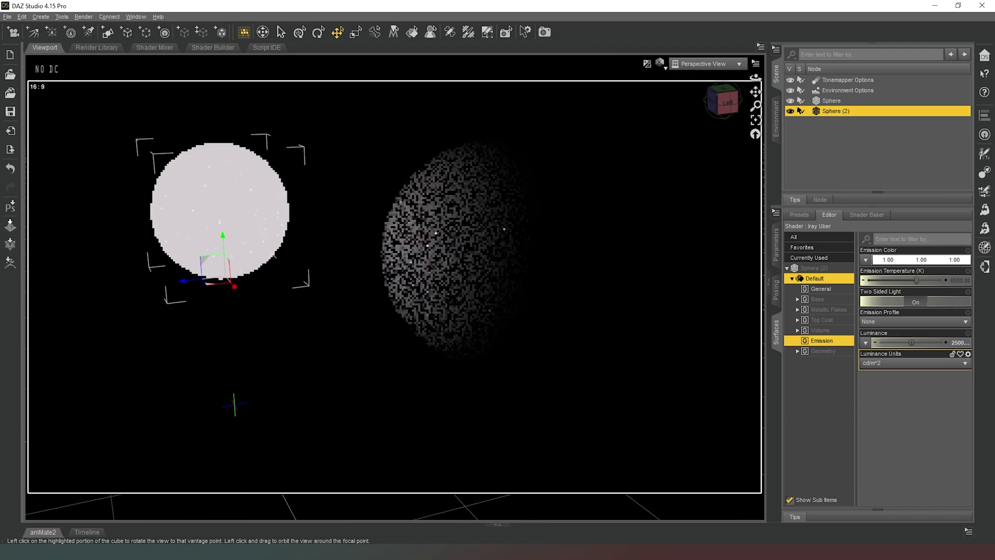
left_click(238, 241)
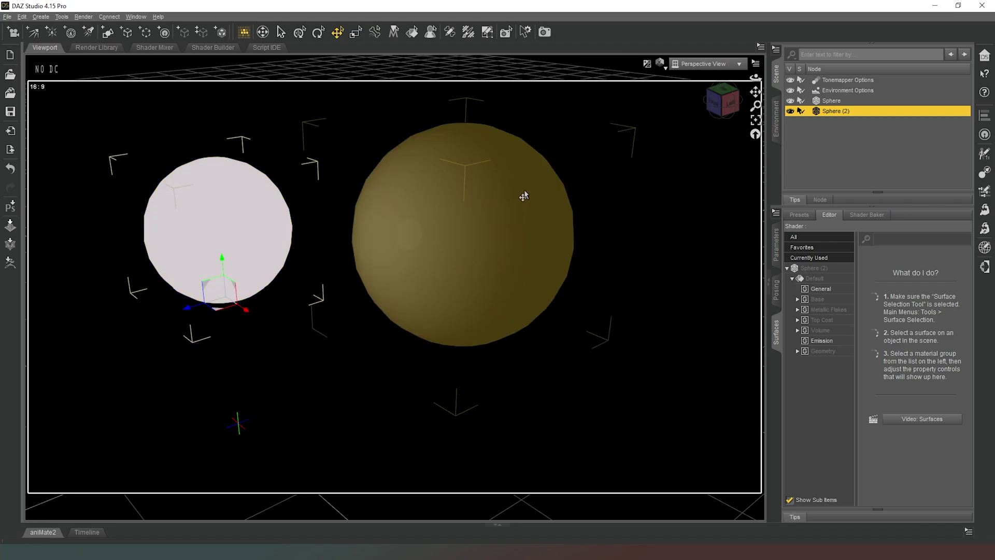
left_click_drag(726, 103, 443, 378)
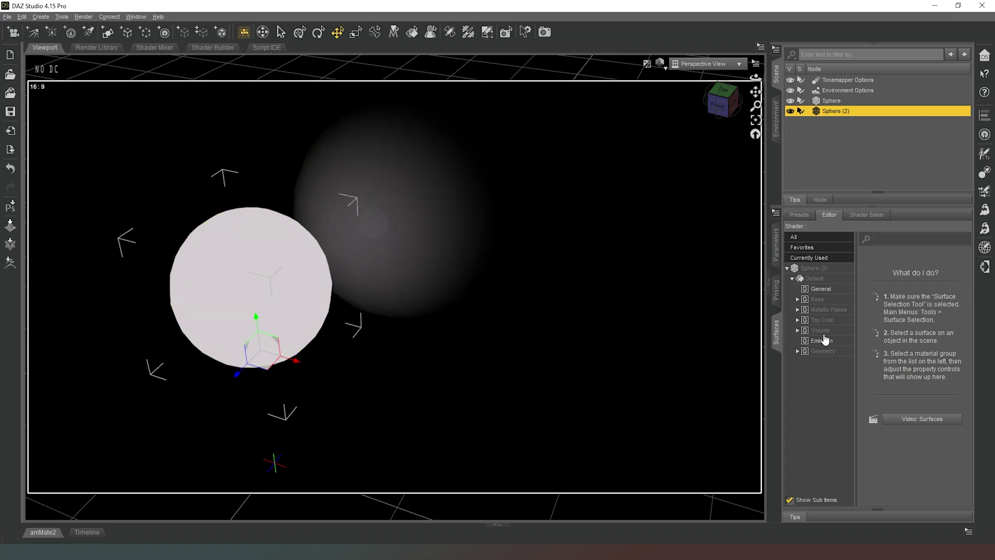
left_click(719, 99)
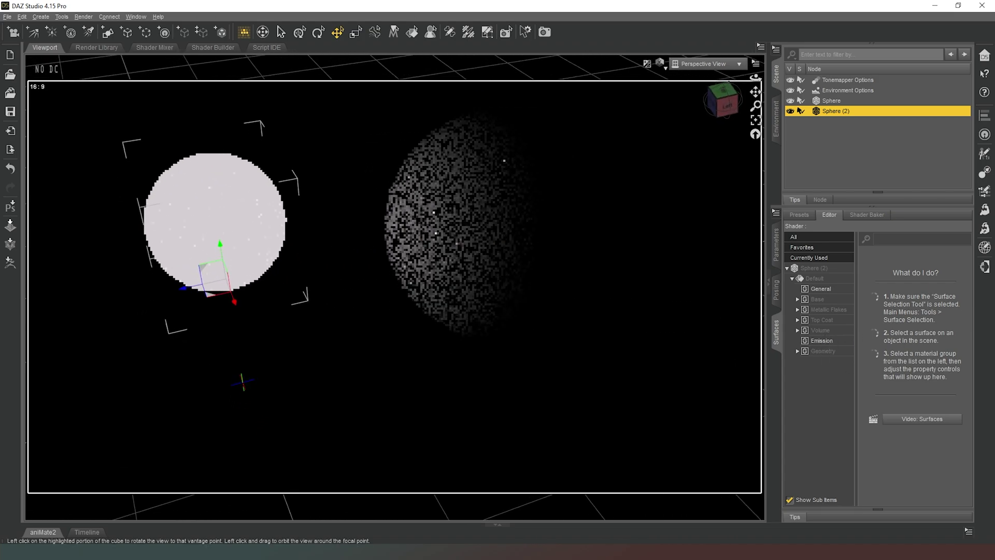
left_click_drag(720, 99, 714, 113)
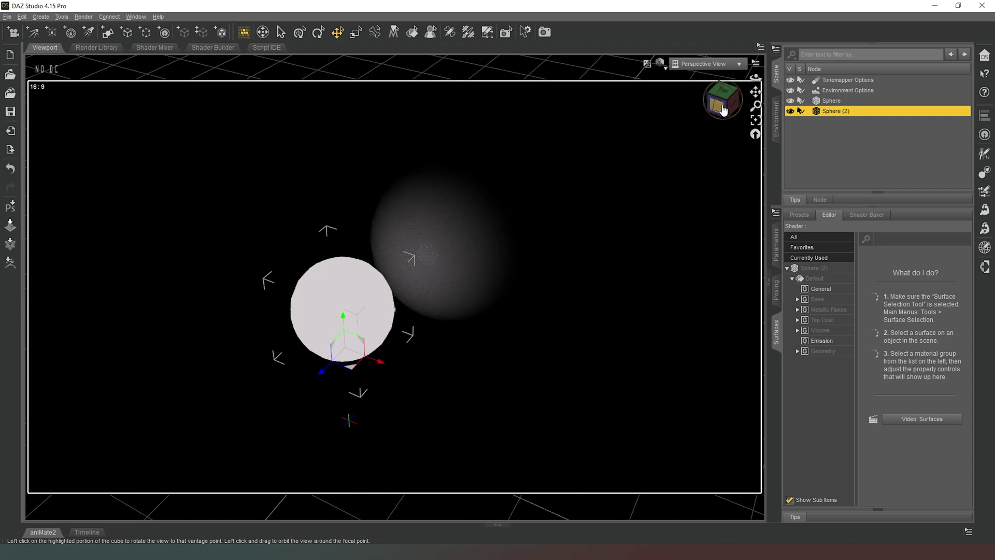
left_click(757, 133)
left_click_drag(727, 104, 724, 87)
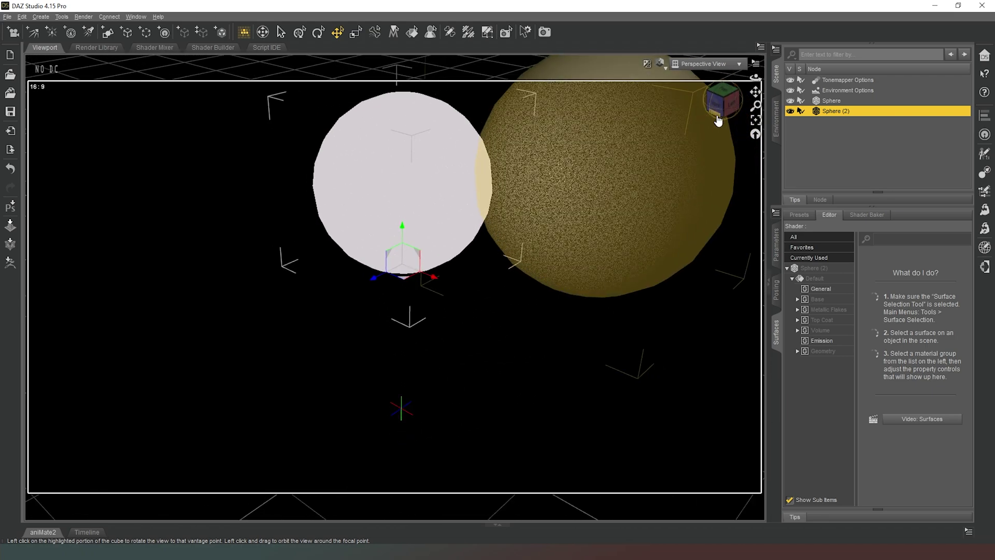